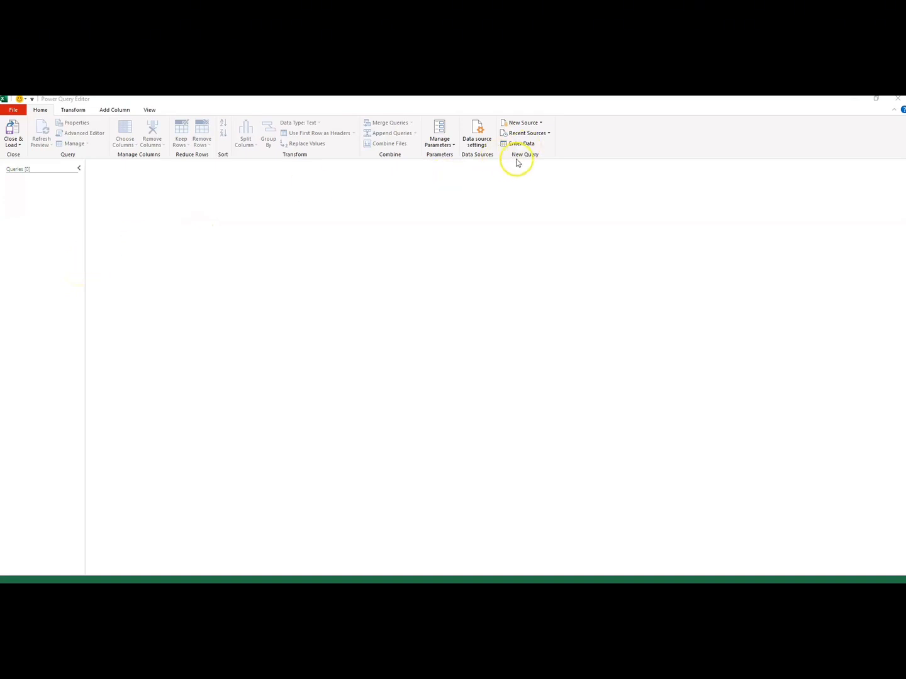
Add the Excel workbook Basic Transformation 1 from the Datasets folder as a new query source.
{"action": "left_click", "coordinate": [542, 125]}
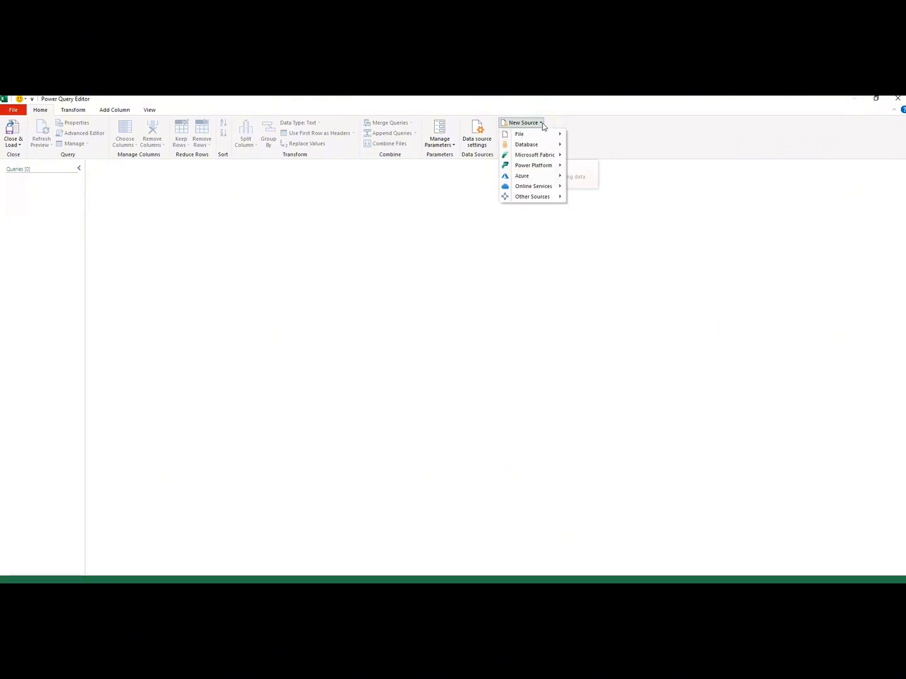
{"action": "mouse_move", "coordinate": [527, 135]}
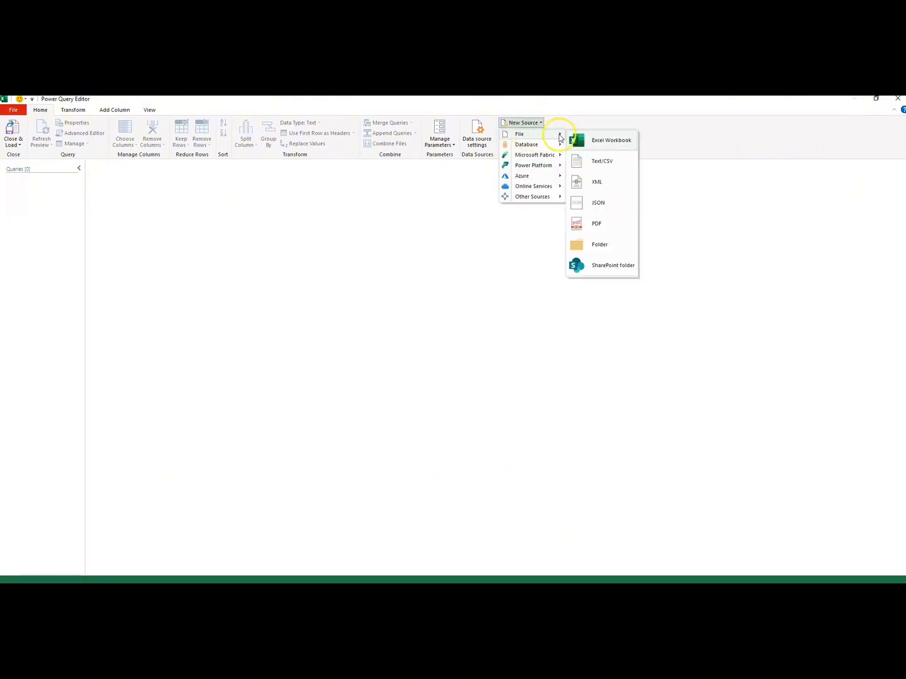
{"action": "left_click", "coordinate": [609, 144]}
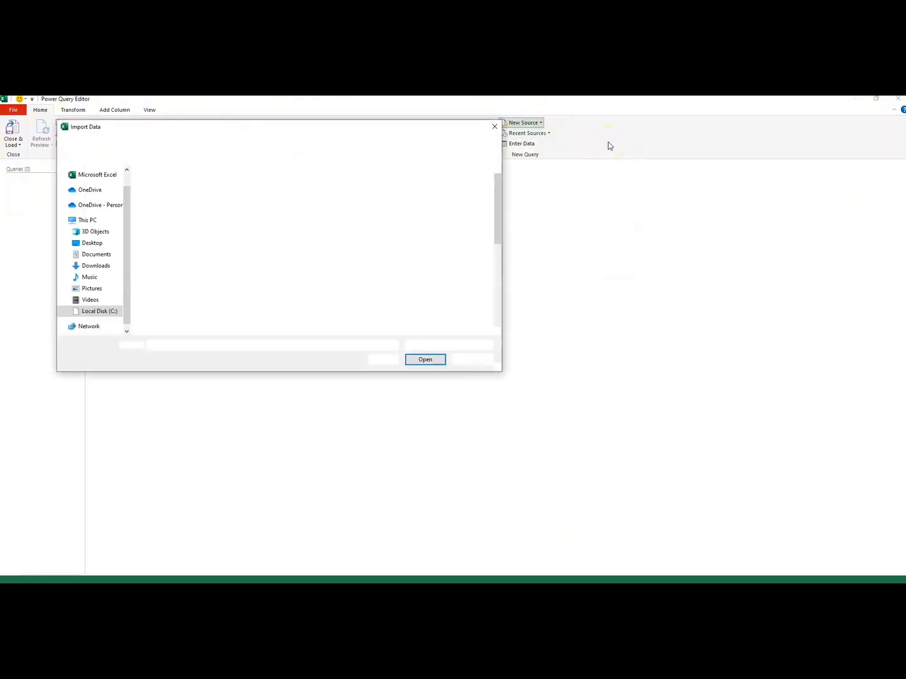
{"action": "left_click", "coordinate": [180, 255]}
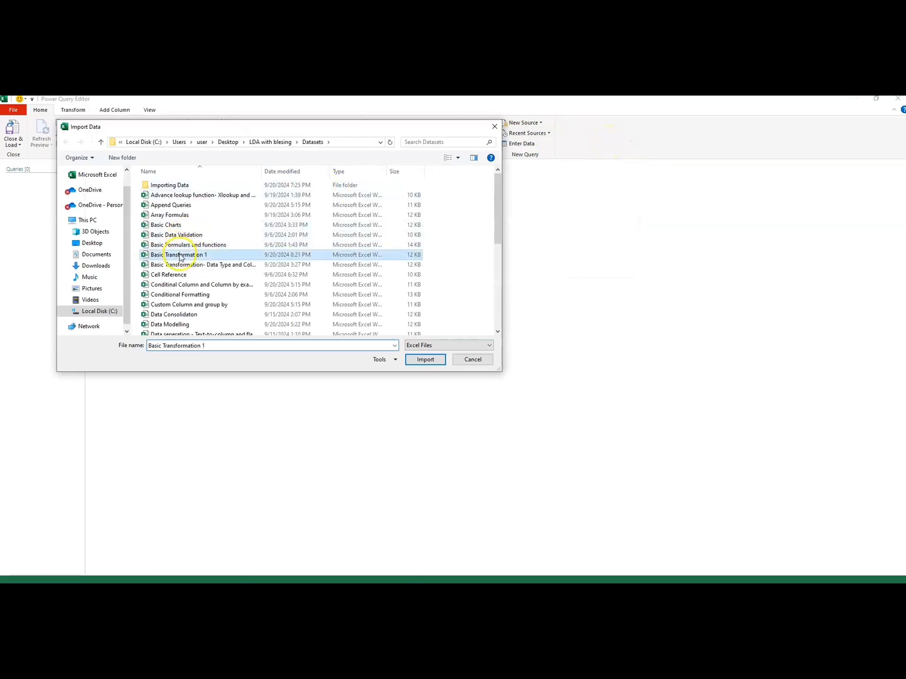
{"action": "left_click", "coordinate": [414, 360]}
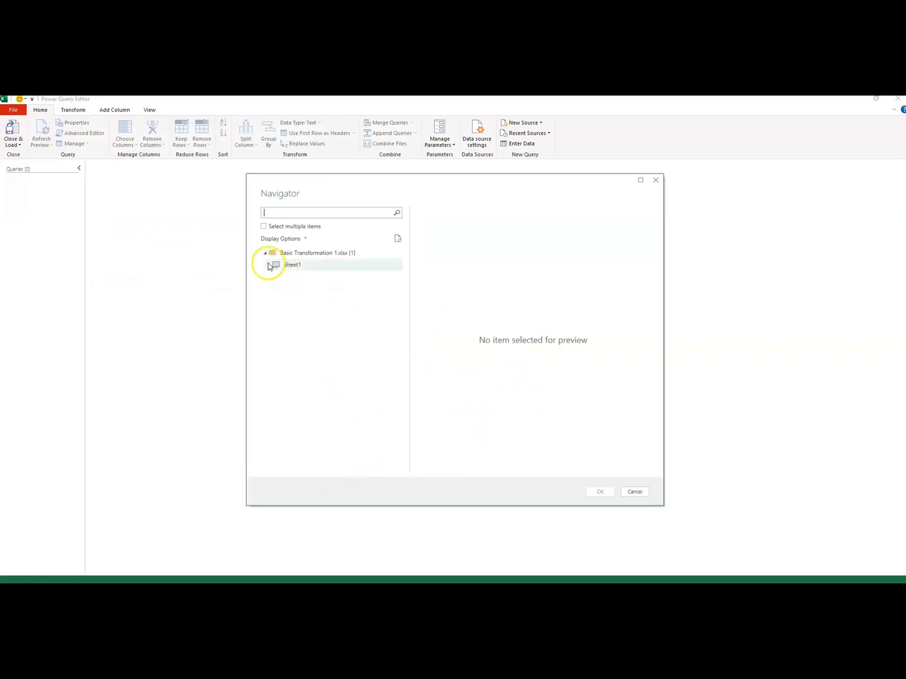
Enable selection of multiple items and load Sheet1 of the workbook as a query.
{"action": "left_click", "coordinate": [263, 227]}
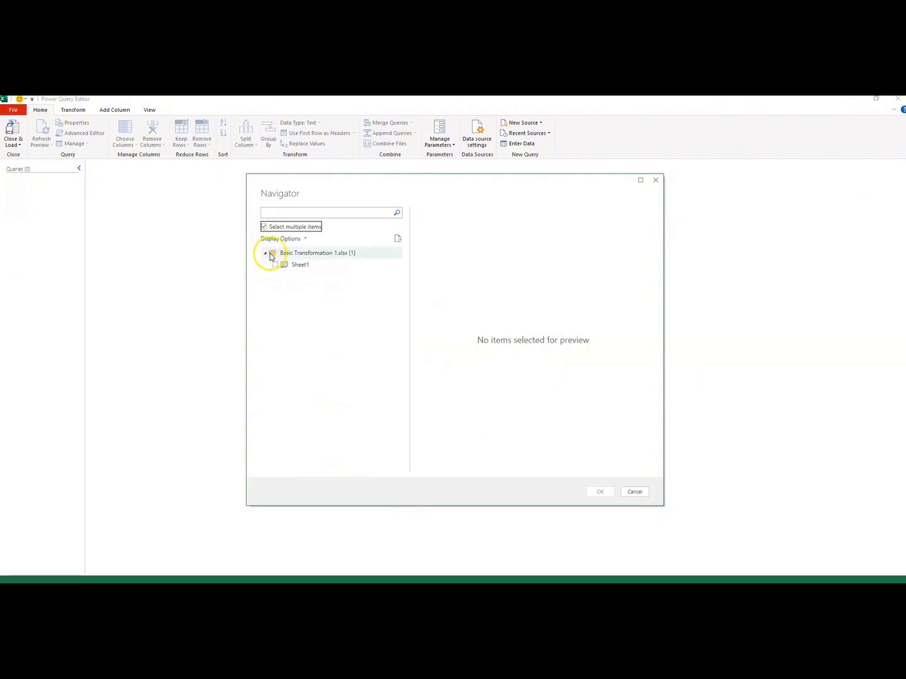
{"action": "left_click", "coordinate": [275, 267]}
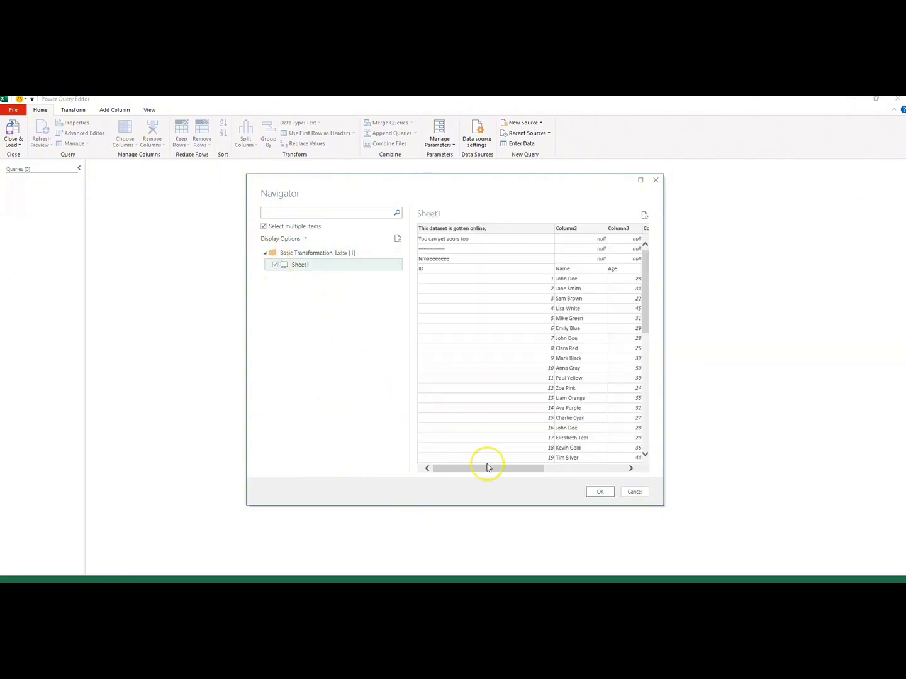
{"action": "left_click_drag", "start_coordinate": [473, 469], "coordinate": [576, 477]}
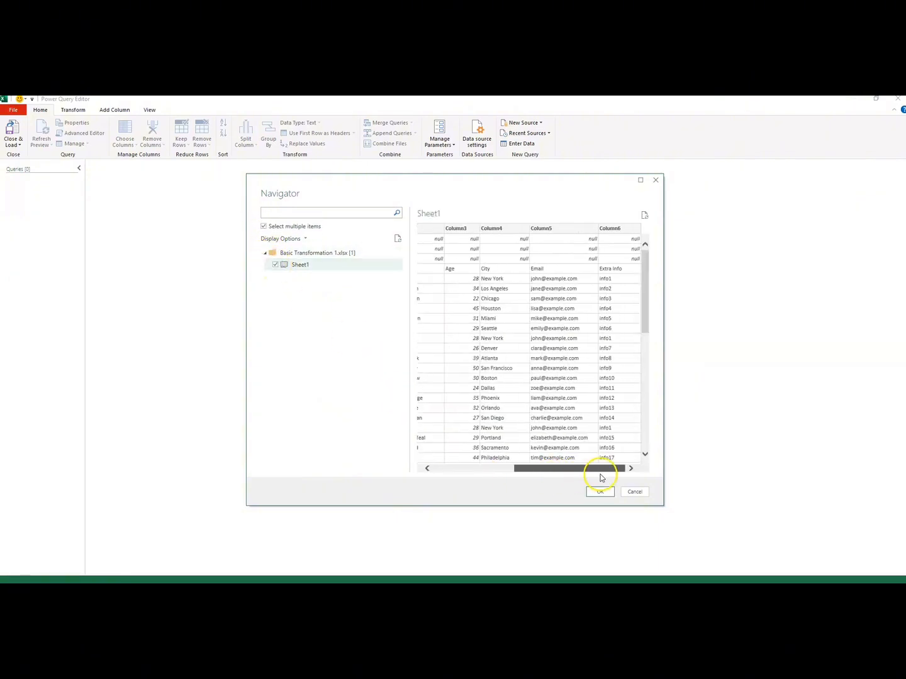
{"action": "left_click", "coordinate": [598, 493]}
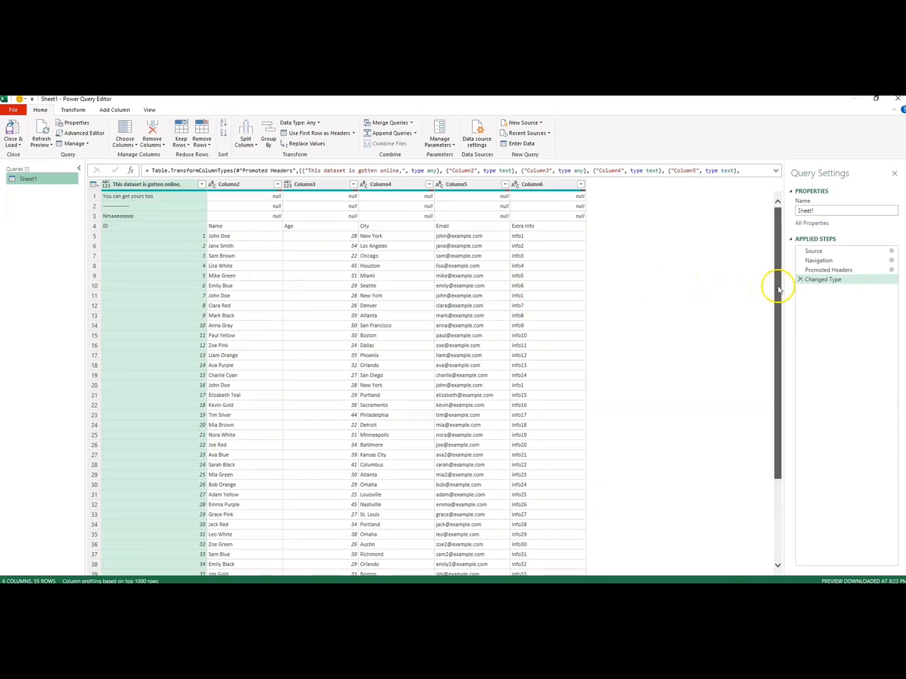
Examine row 4 of the table, which holds the real column labels from ID to Extra Info.
{"action": "left_click_drag", "start_coordinate": [778, 288], "coordinate": [744, 243]}
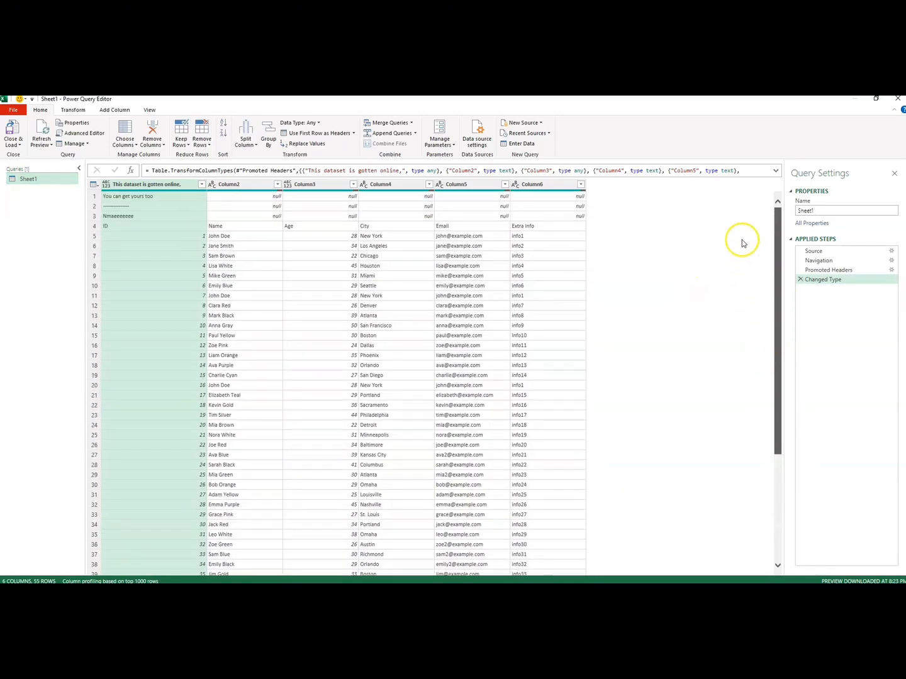
{"action": "left_click", "coordinate": [114, 230]}
{"action": "left_click", "coordinate": [215, 230]}
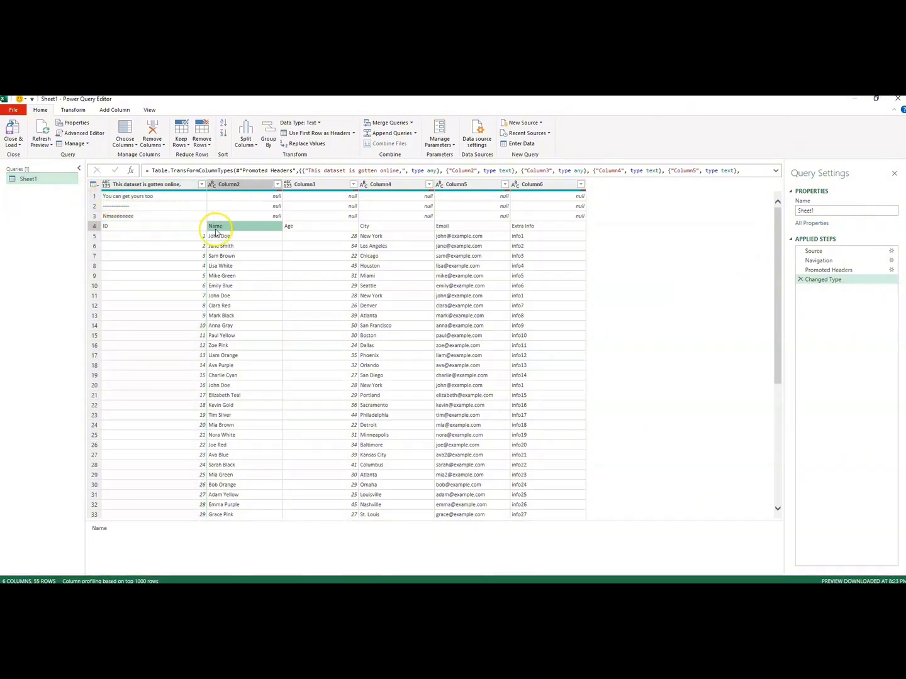
{"action": "left_click", "coordinate": [299, 230]}
{"action": "left_click", "coordinate": [365, 228]}
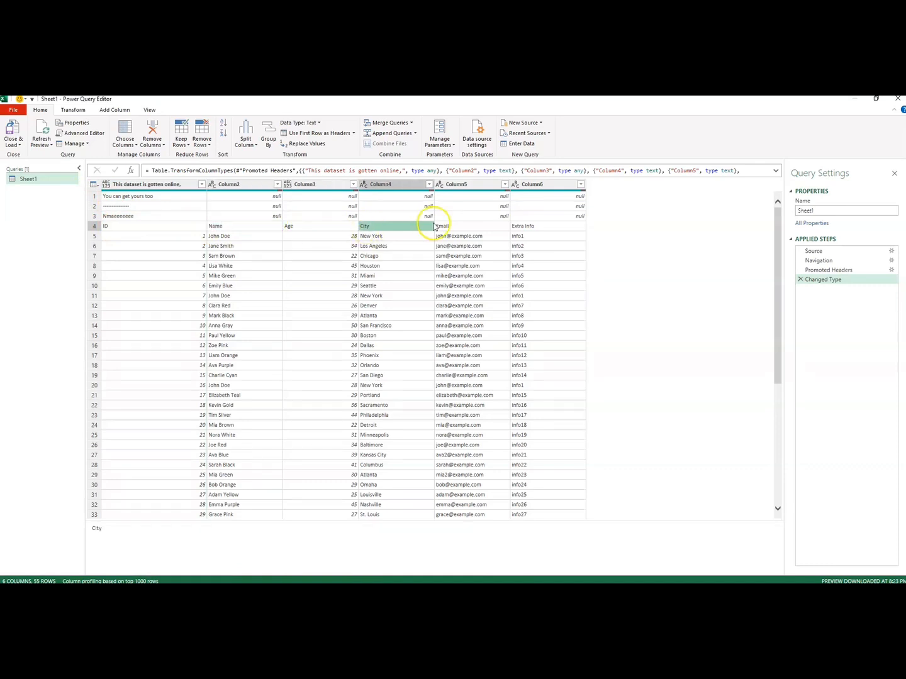
{"action": "left_click", "coordinate": [440, 226]}
{"action": "left_click", "coordinate": [527, 227]}
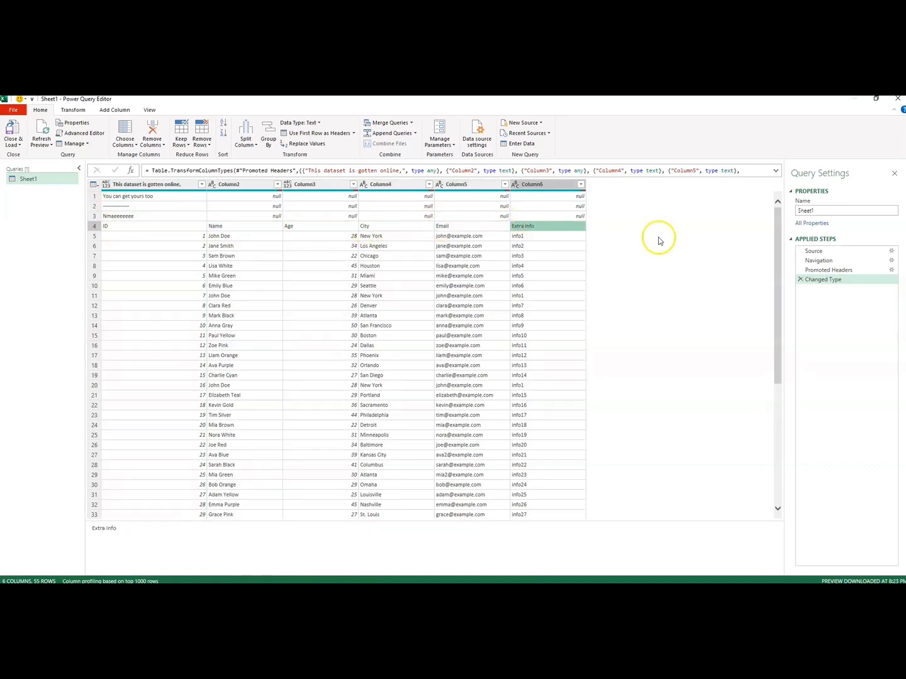
Inspect the stray text in the last row and in the first three rows of the table.
{"action": "left_click_drag", "start_coordinate": [777, 250], "coordinate": [776, 456]}
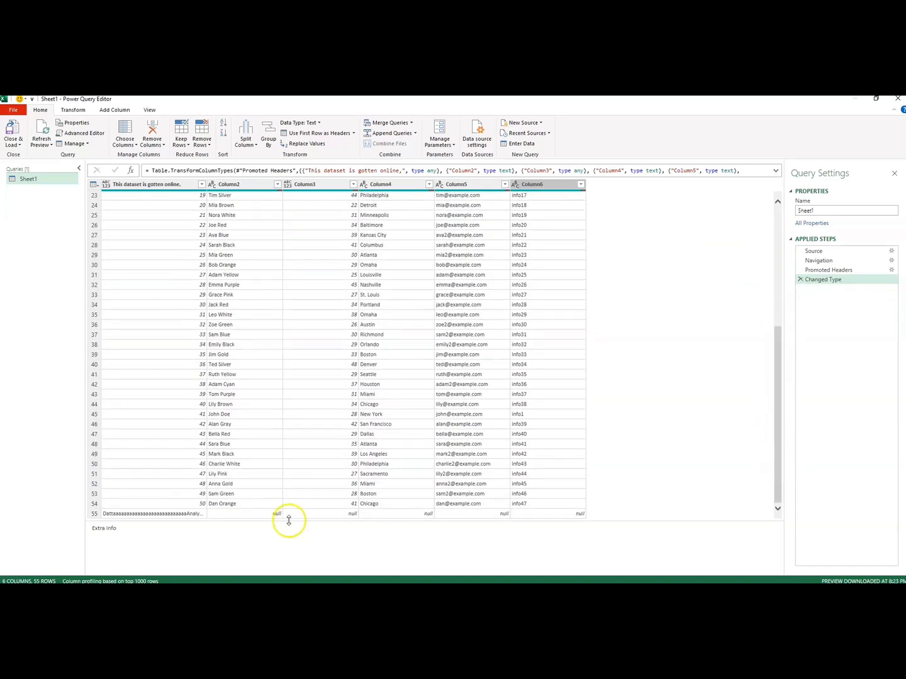
{"action": "left_click", "coordinate": [159, 516]}
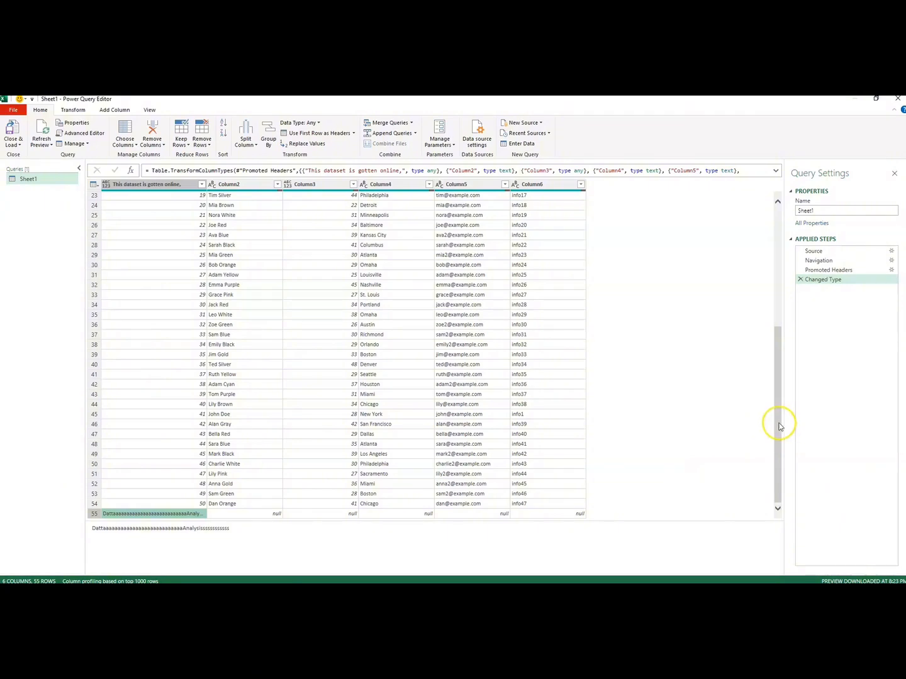
{"action": "left_click_drag", "start_coordinate": [779, 426], "coordinate": [776, 283]}
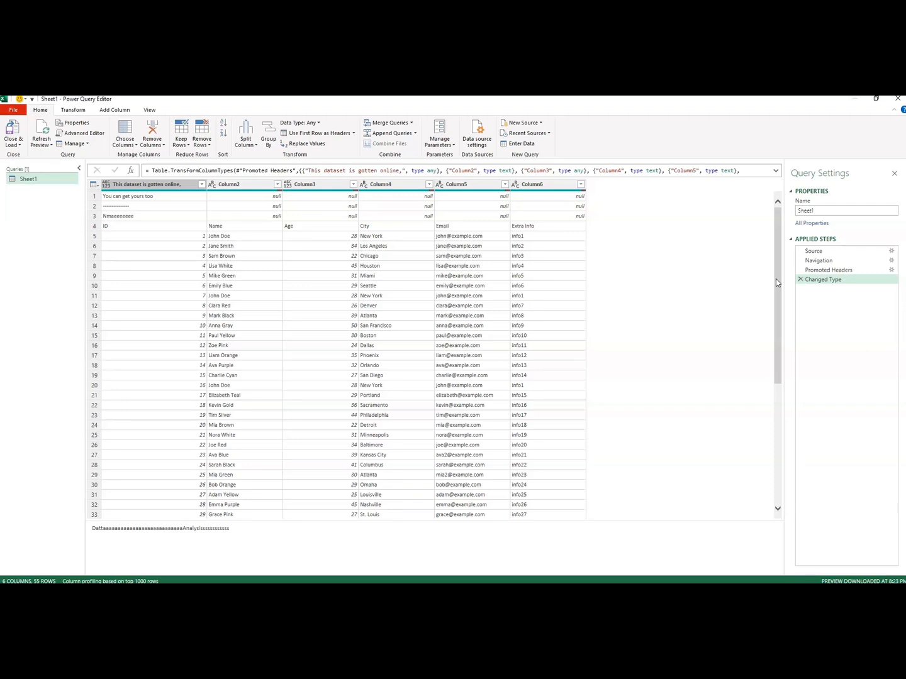
{"action": "left_click", "coordinate": [121, 197]}
{"action": "left_click", "coordinate": [120, 206]}
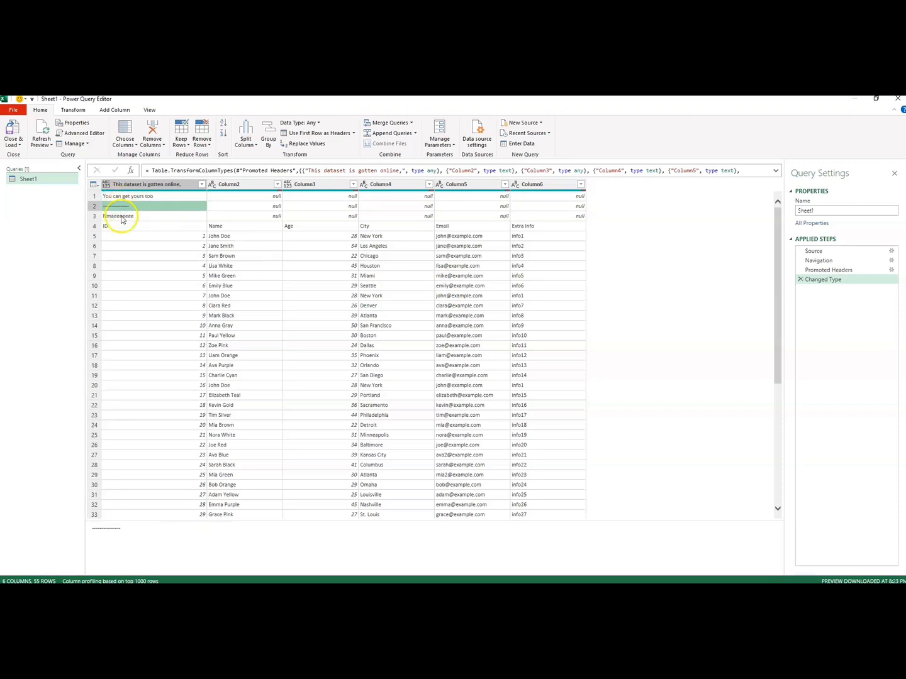
{"action": "left_click", "coordinate": [119, 215]}
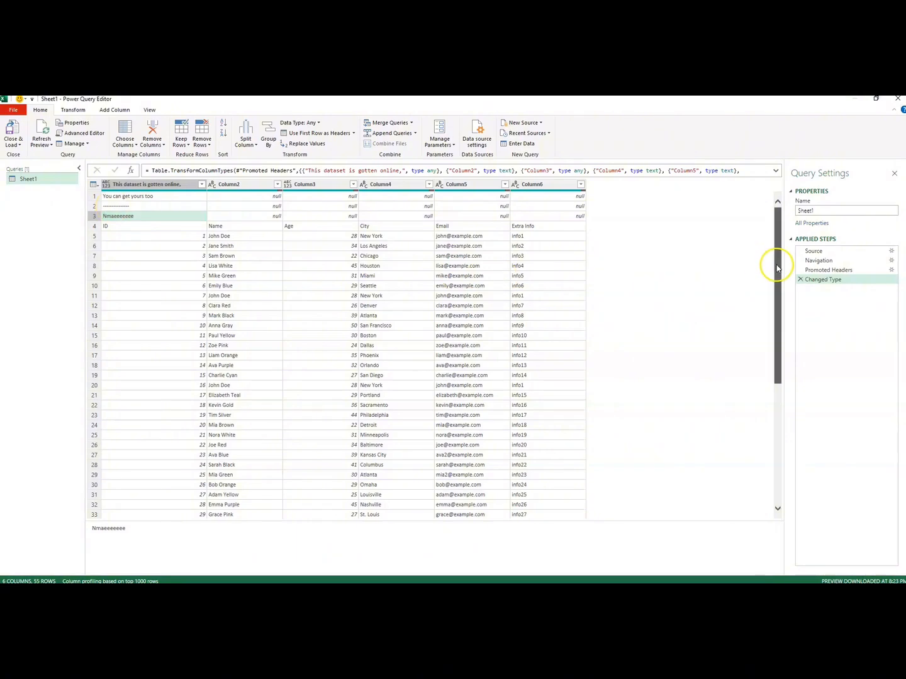
{"action": "left_click_drag", "start_coordinate": [777, 267], "coordinate": [739, 192]}
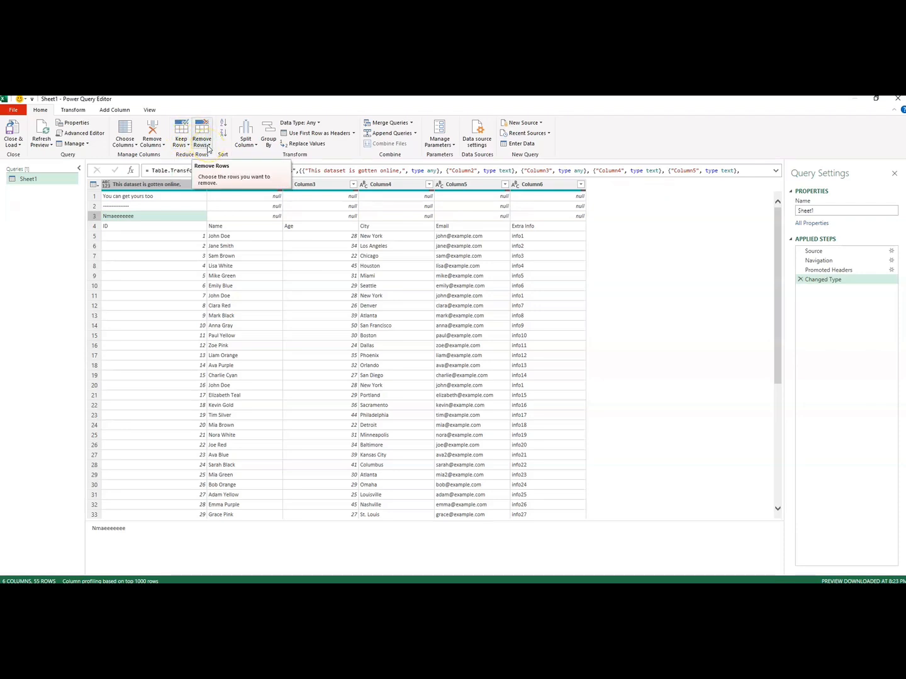
Remove the top 3 rows from the Sheet1 query, and delete the resulting applied step.
{"action": "left_click", "coordinate": [207, 152]}
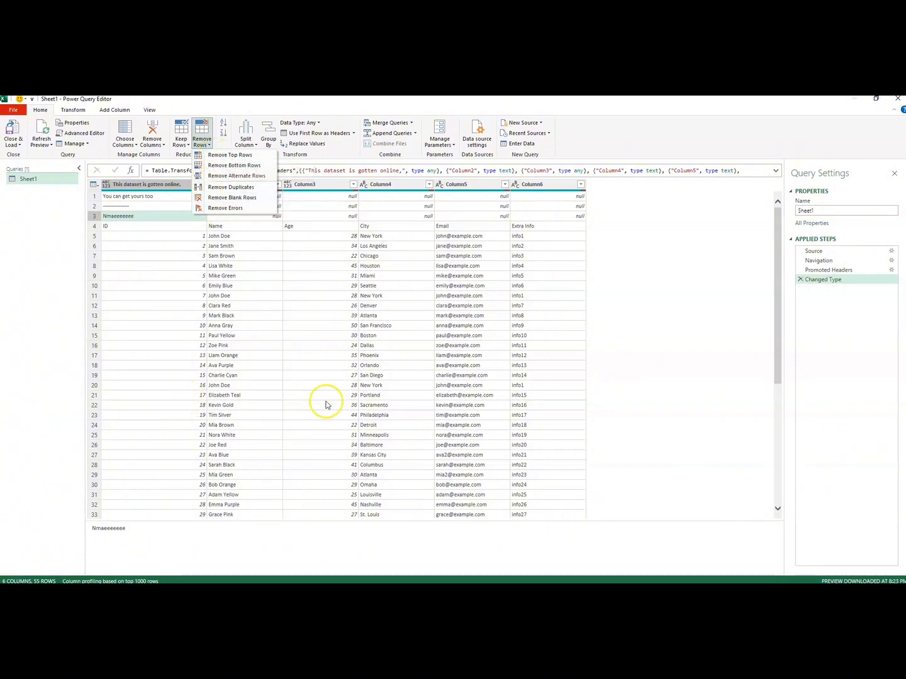
{"action": "left_click", "coordinate": [778, 327]}
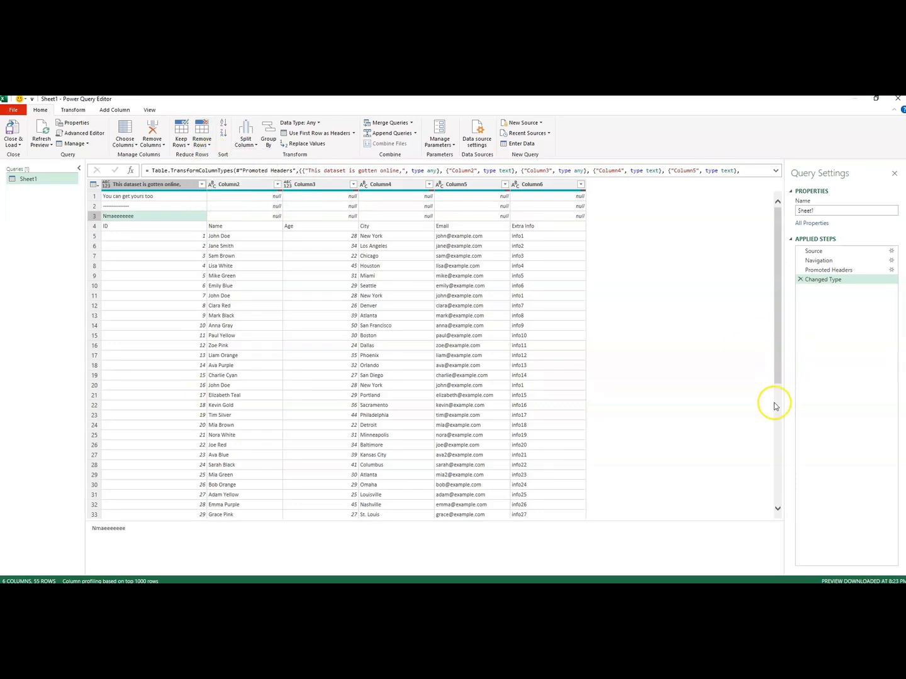
{"action": "left_click_drag", "start_coordinate": [778, 378], "coordinate": [777, 506]}
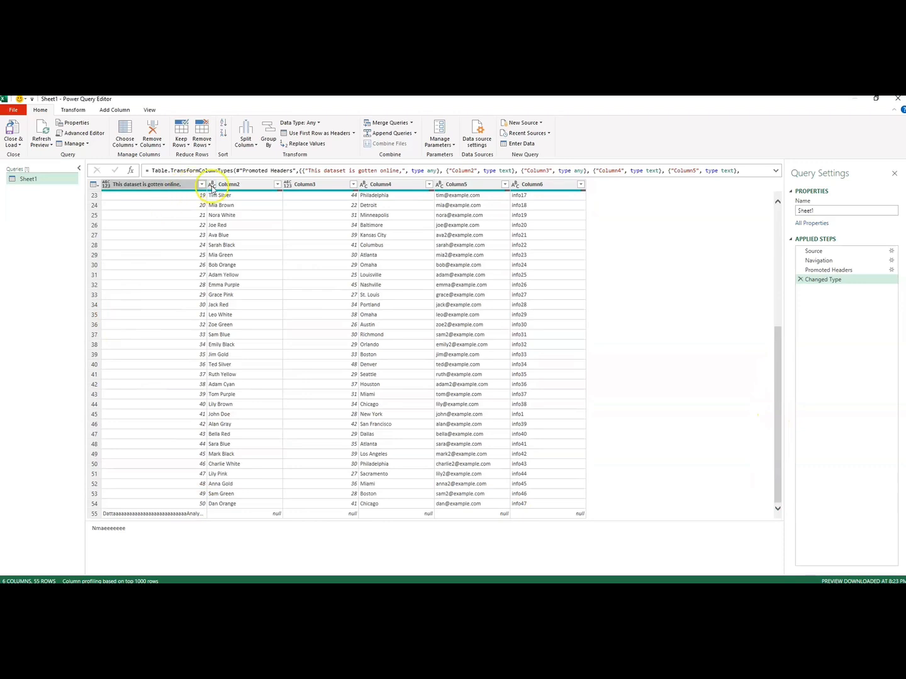
{"action": "left_click", "coordinate": [208, 145]}
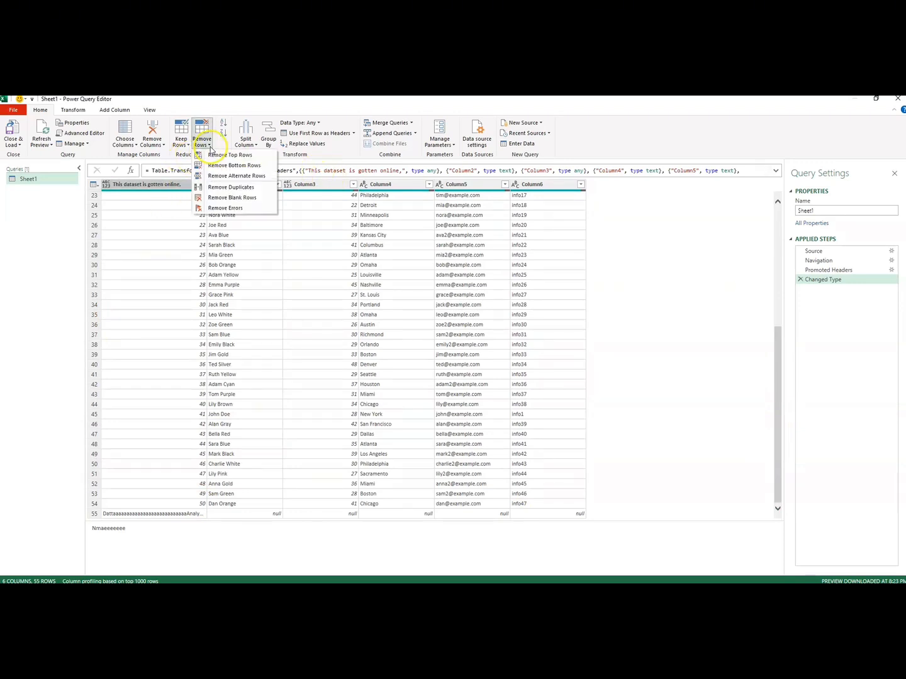
{"action": "left_click", "coordinate": [220, 156]}
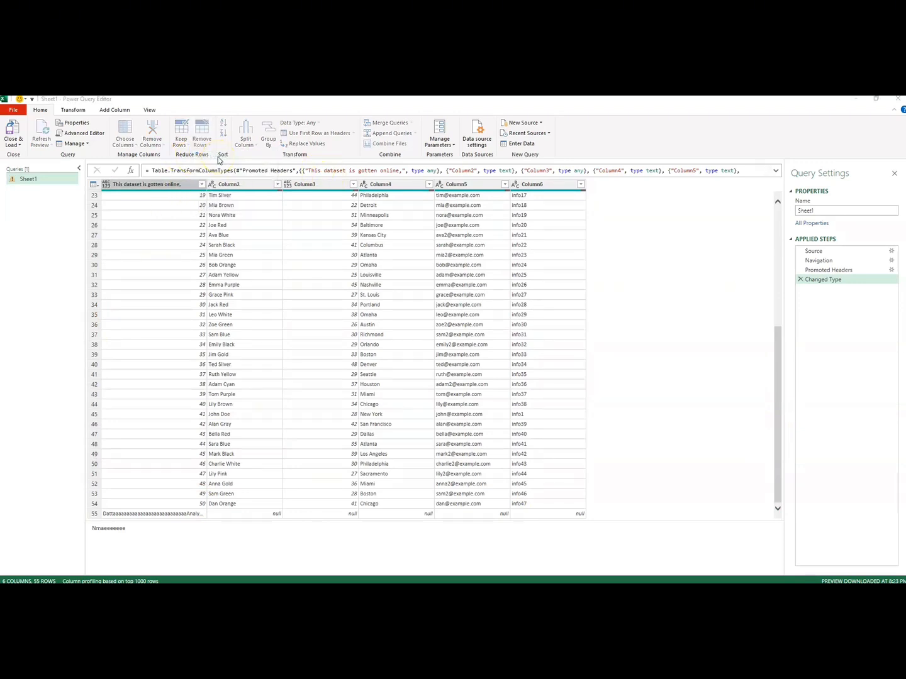
{"action": "left_click_drag", "start_coordinate": [297, 294], "coordinate": [205, 220]}
{"action": "left_click", "coordinate": [217, 269]}
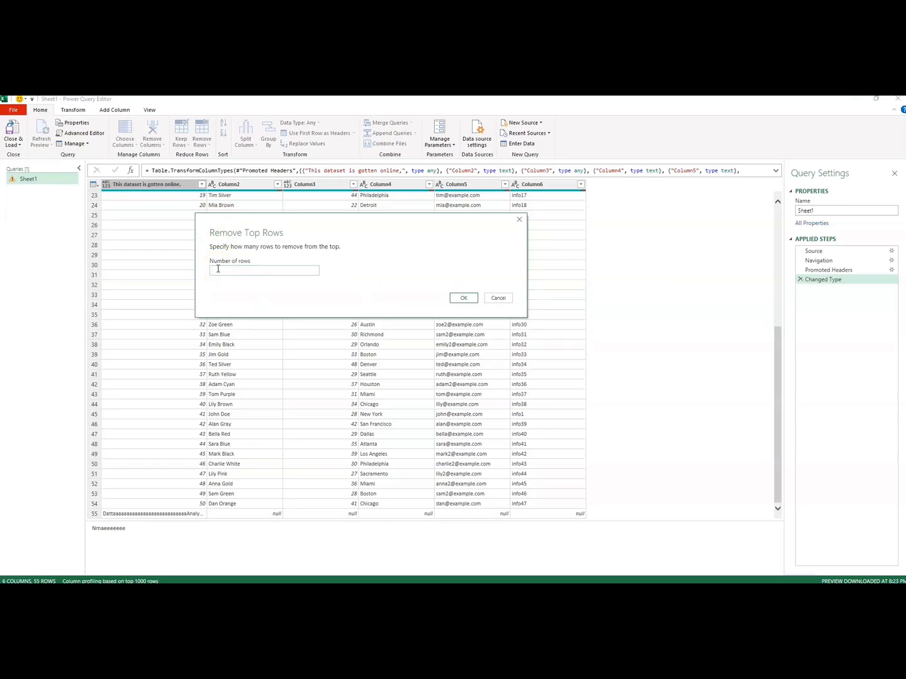
{"action": "type", "text": "3"}
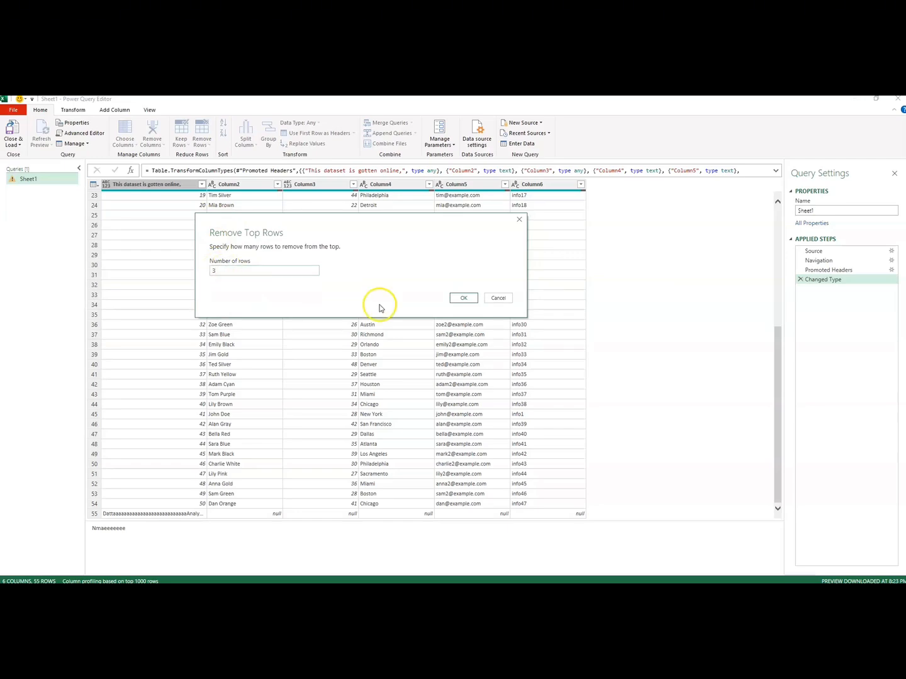
{"action": "left_click", "coordinate": [463, 298]}
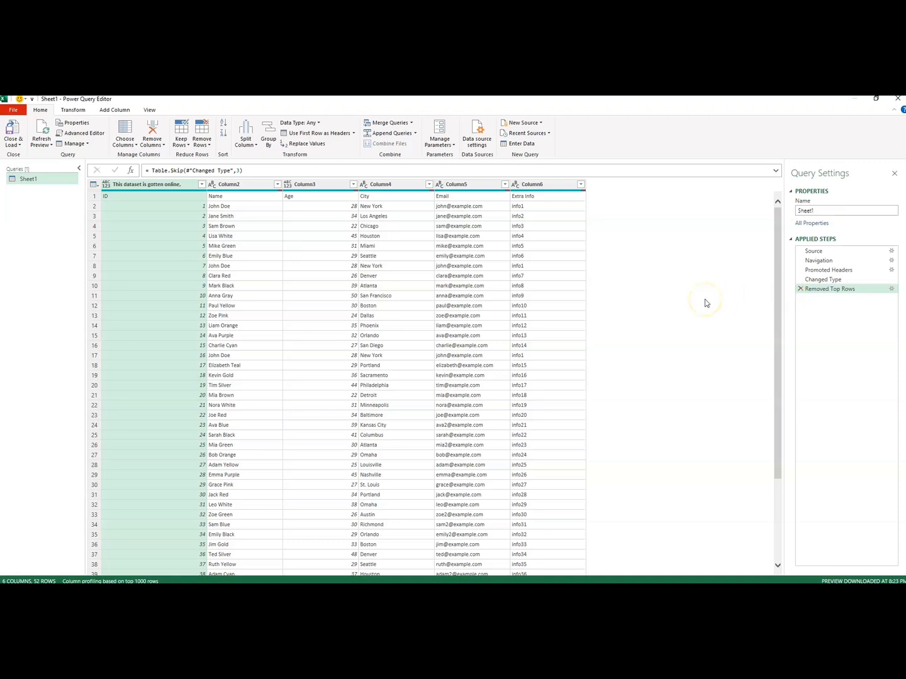
{"action": "left_click", "coordinate": [799, 288]}
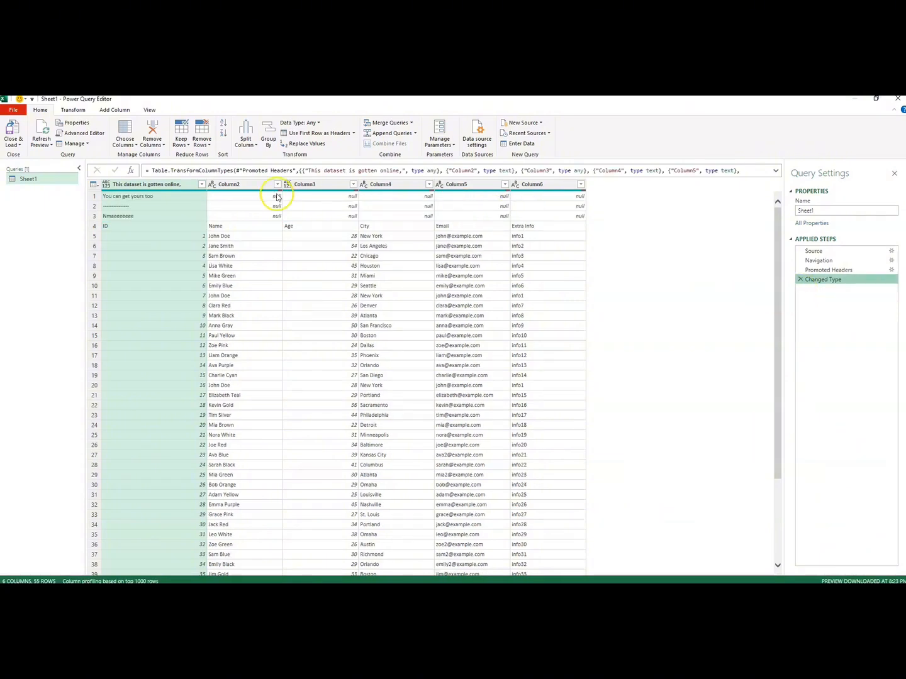
Remove the top 2 rows from the Sheet1 query.
{"action": "left_click", "coordinate": [211, 147]}
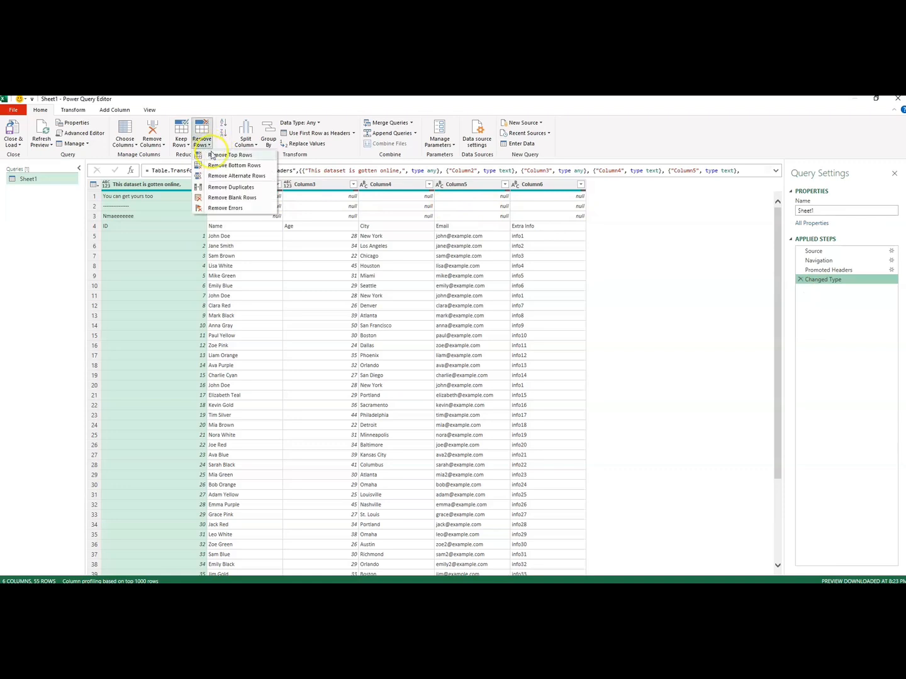
{"action": "left_click", "coordinate": [227, 168]}
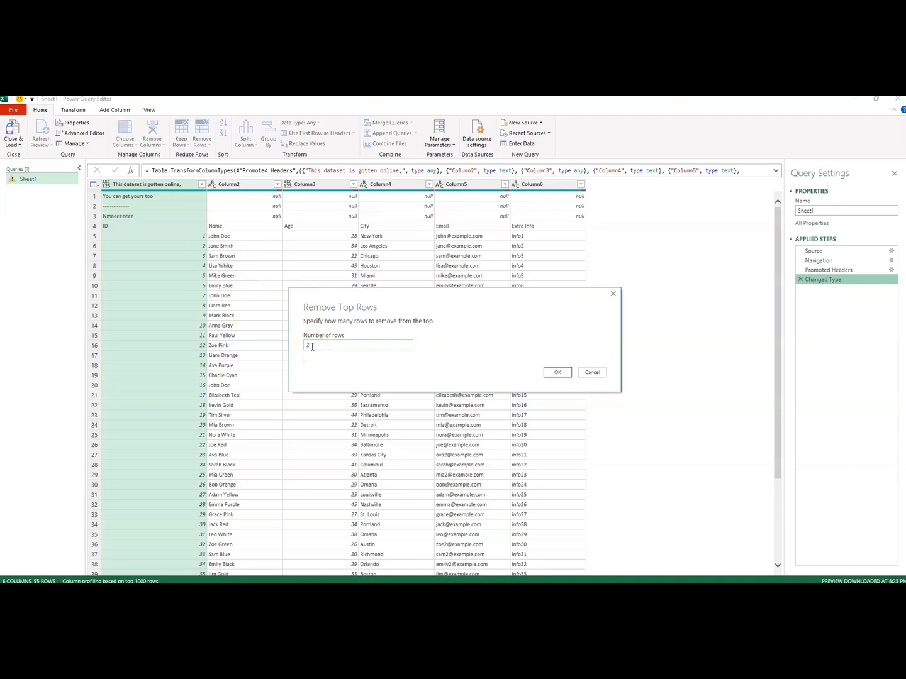
{"action": "left_click", "coordinate": [551, 373]}
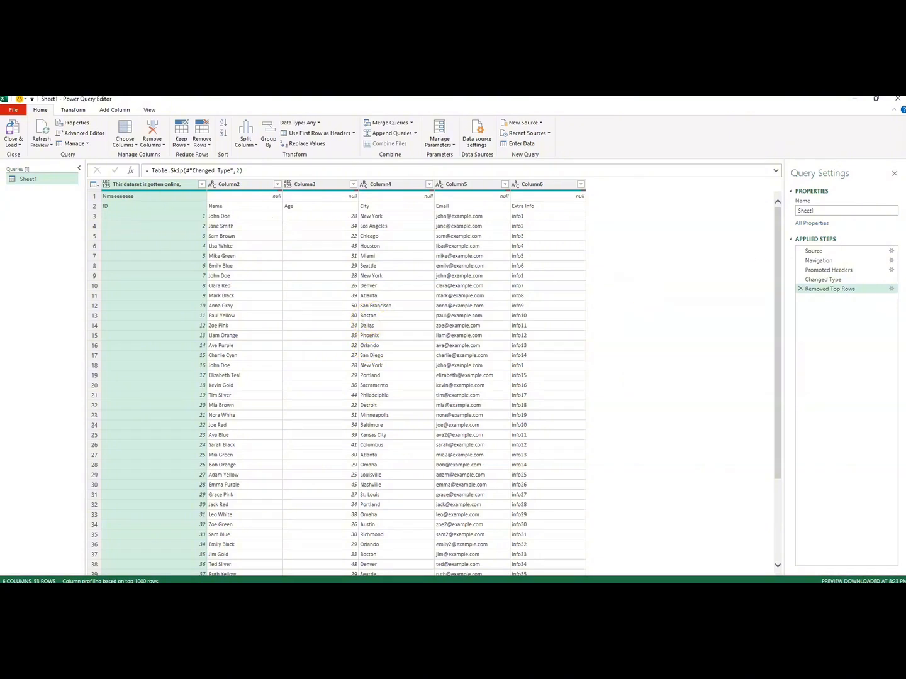
Edit the Removed Top Rows step so that it removes 3 rows.
{"action": "left_click", "coordinate": [892, 289]}
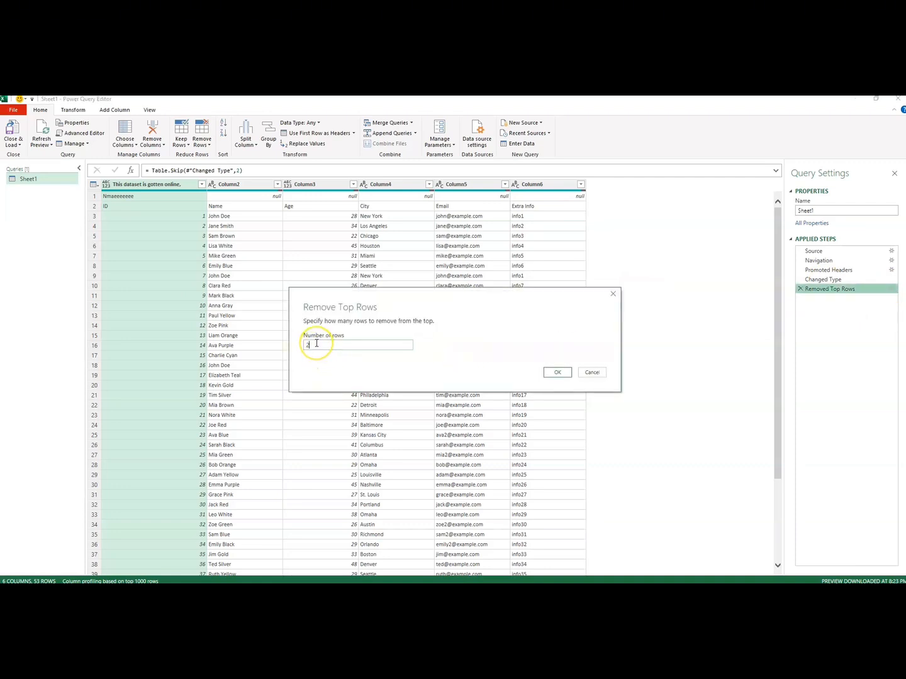
{"action": "type", "text": "3"}
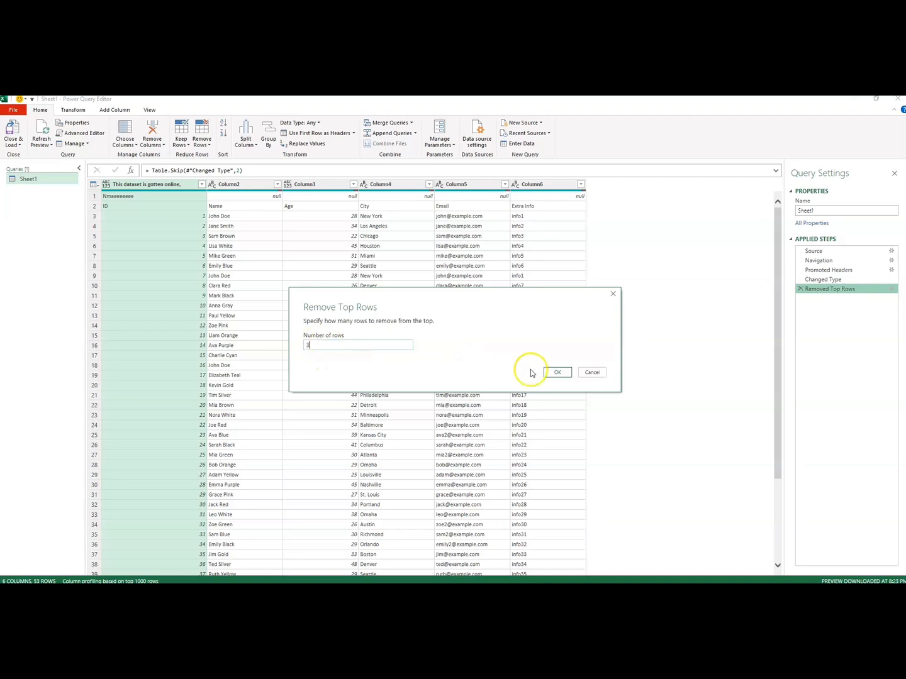
{"action": "left_click", "coordinate": [557, 373]}
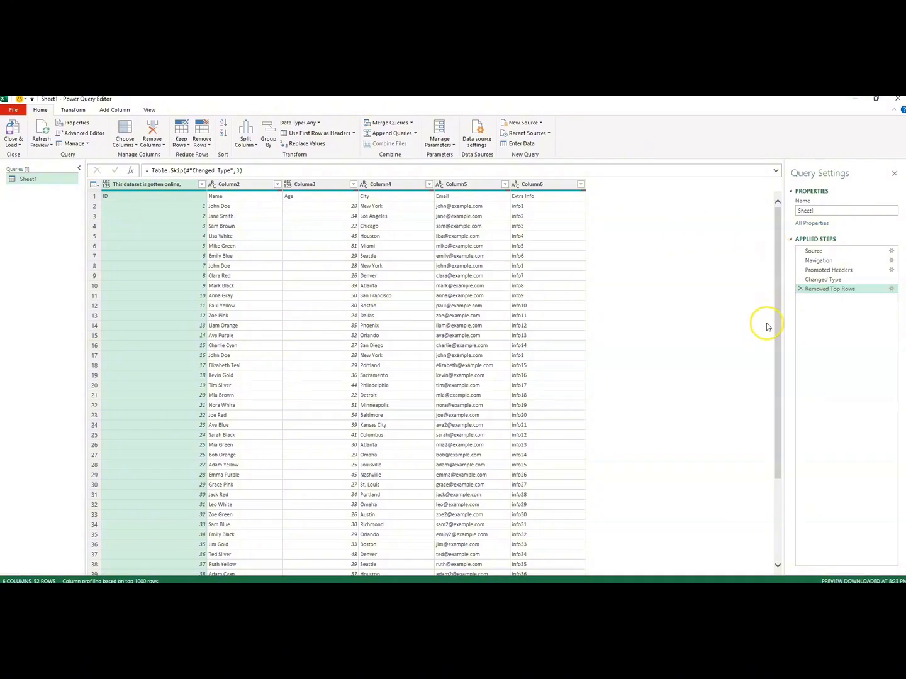
{"action": "mouse_move", "coordinate": [776, 318]}
{"action": "left_mouse_down"}
{"action": "mouse_move", "coordinate": [775, 347]}
{"action": "mouse_move", "coordinate": [780, 301]}
{"action": "left_mouse_up"}
{"action": "left_click", "coordinate": [99, 190]}
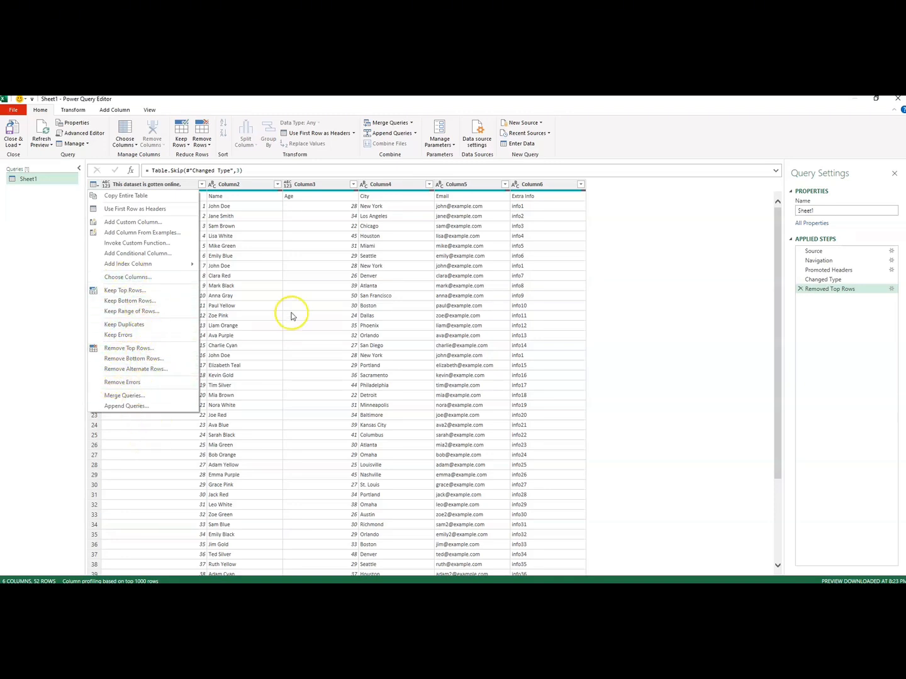
{"action": "left_click", "coordinate": [326, 182]}
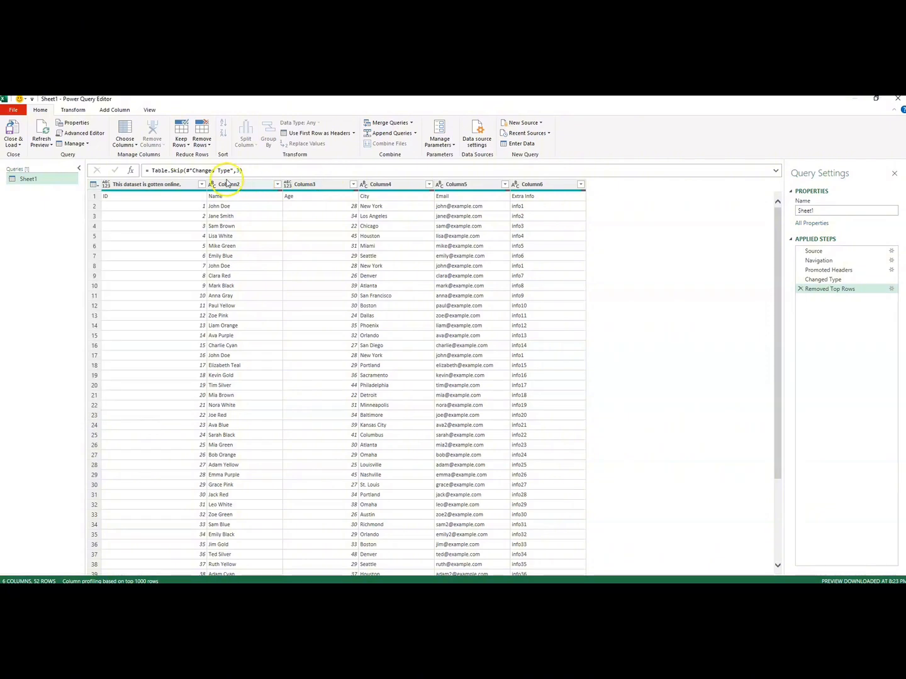
{"action": "left_click", "coordinate": [165, 185]}
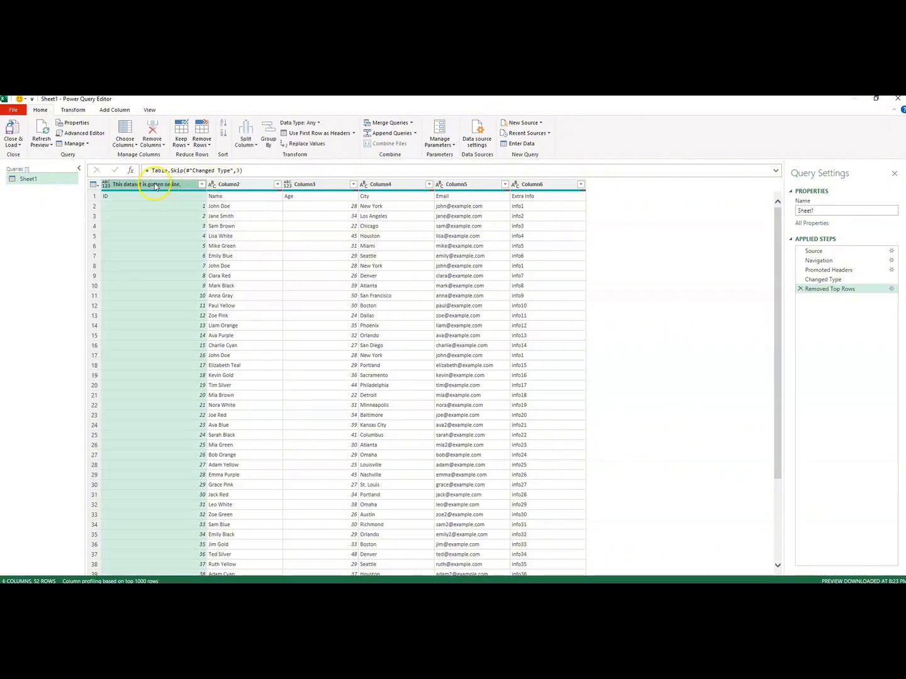
{"action": "right_click", "coordinate": [155, 186]}
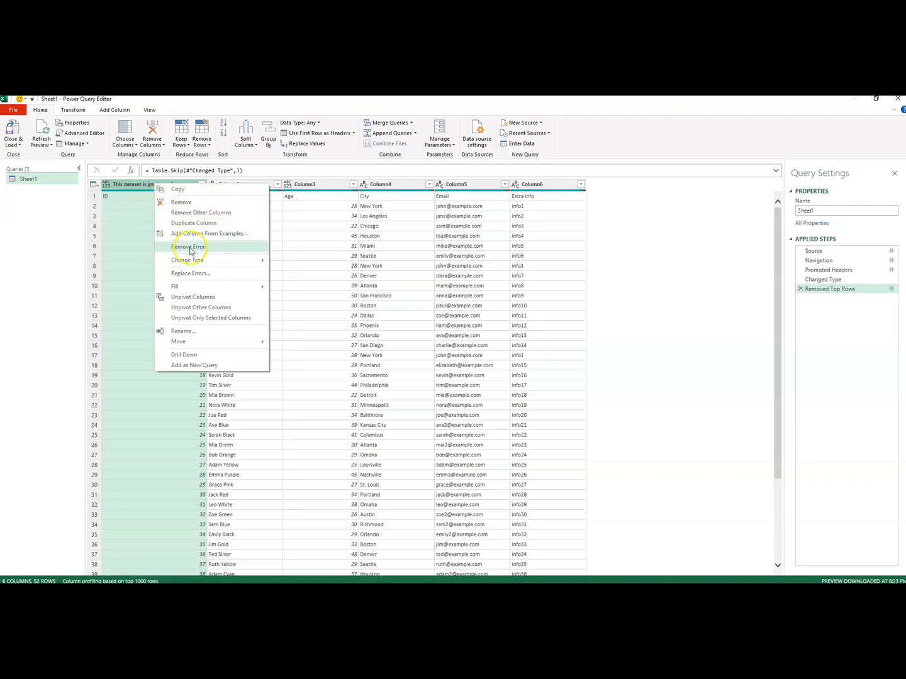
{"action": "left_click", "coordinate": [110, 356]}
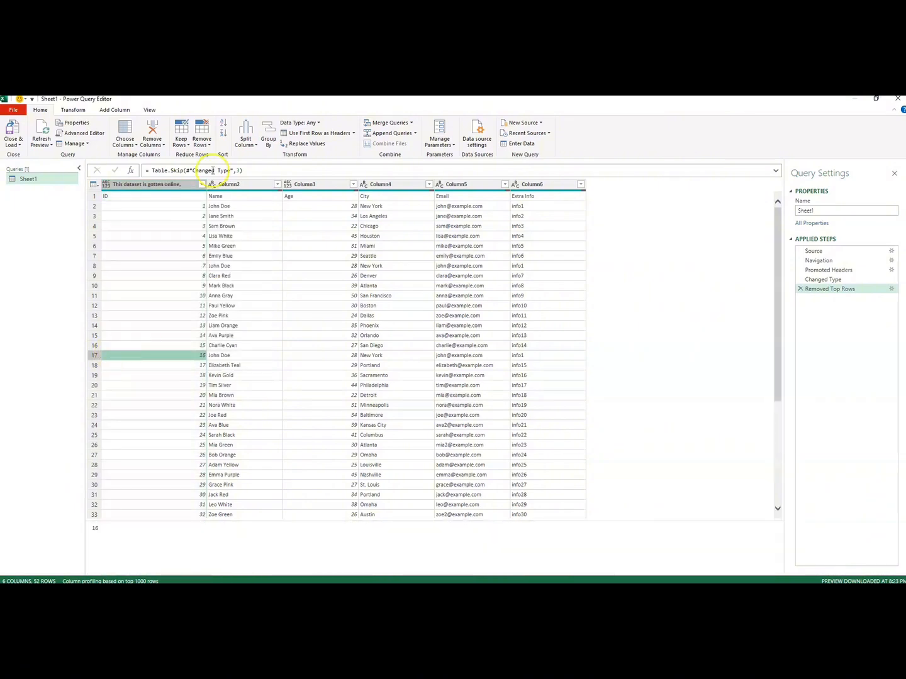
Remove the bottom 1 row from the Sheet1 query and check both ends of the table.
{"action": "left_click", "coordinate": [97, 187]}
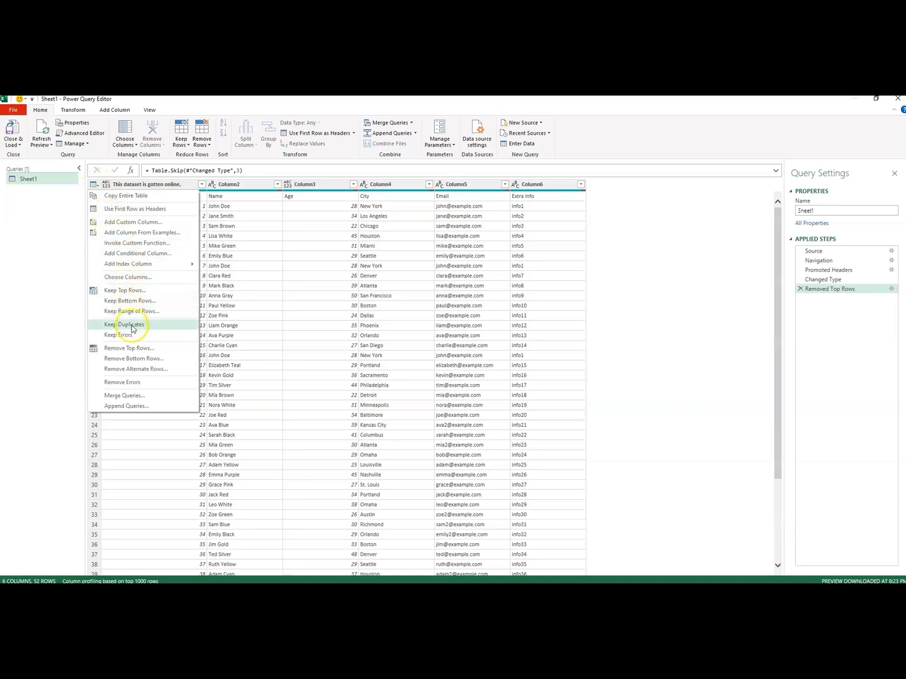
{"action": "left_click", "coordinate": [126, 361]}
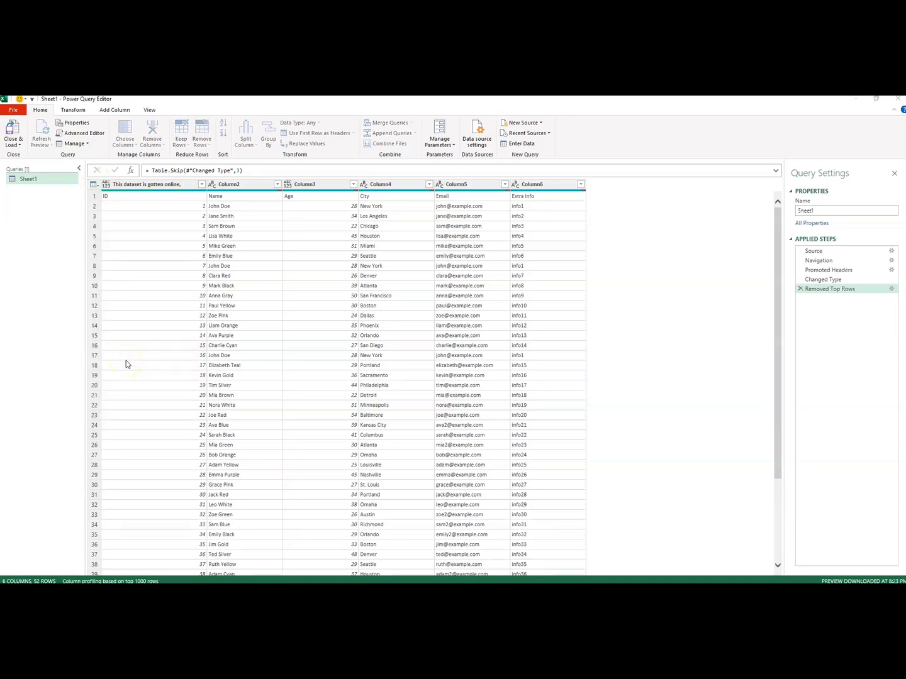
{"action": "left_click", "coordinate": [326, 346]}
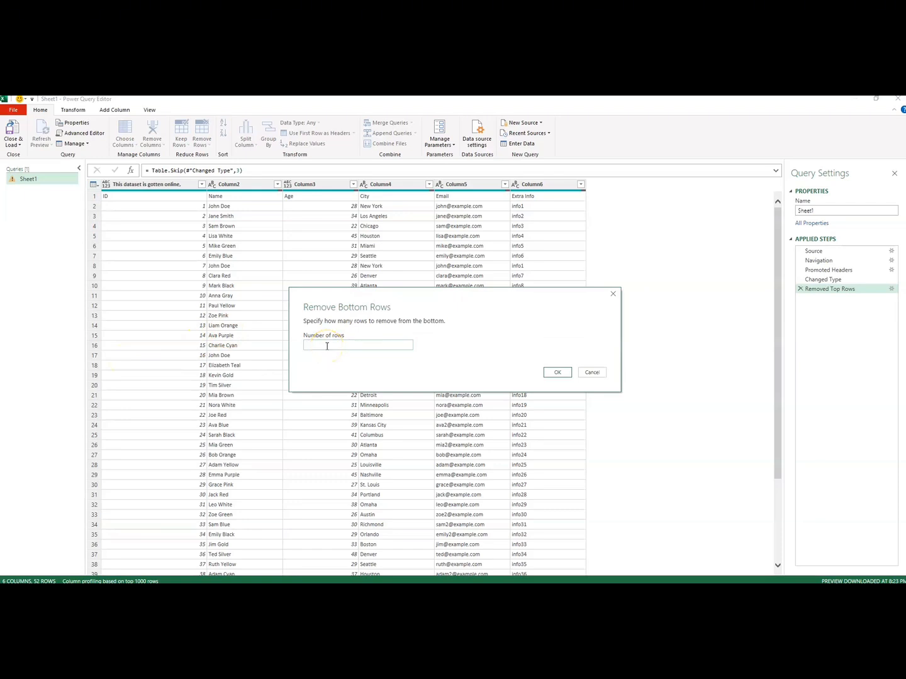
{"action": "left_click", "coordinate": [549, 372]}
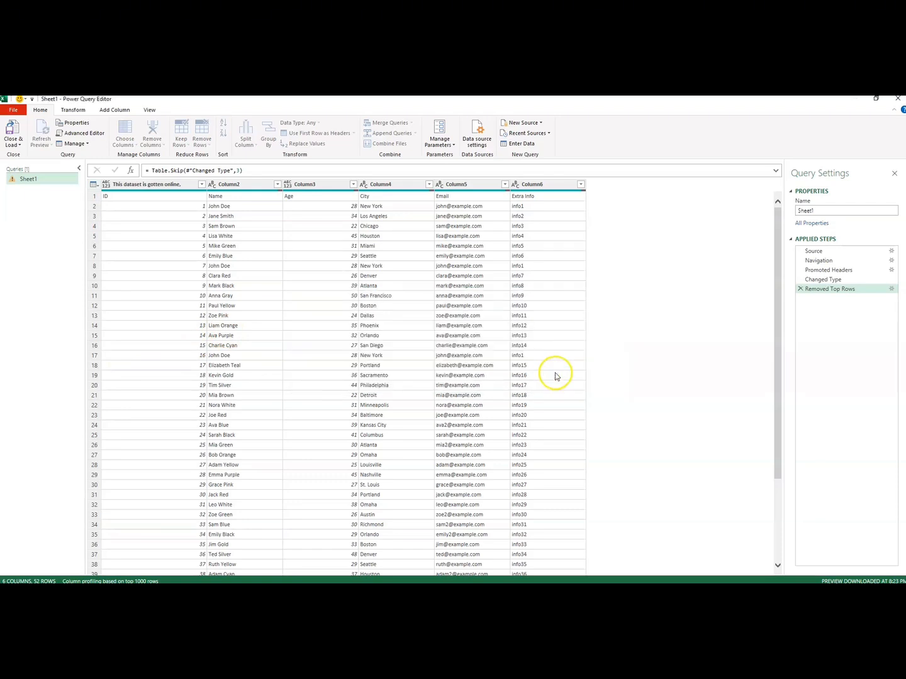
{"action": "left_click_drag", "start_coordinate": [776, 298], "coordinate": [776, 439]}
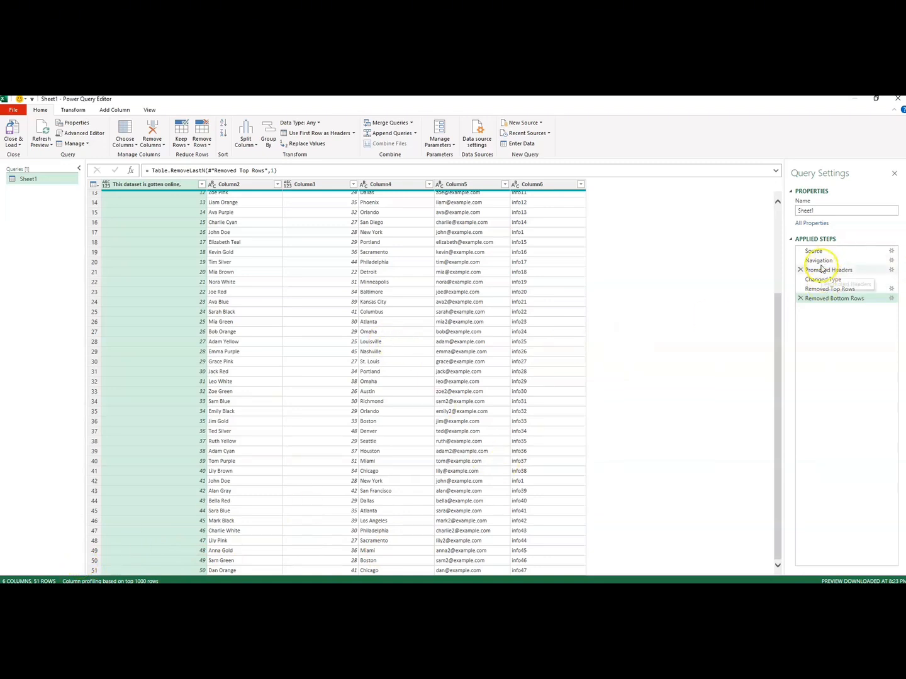
{"action": "left_click_drag", "start_coordinate": [777, 324], "coordinate": [771, 229]}
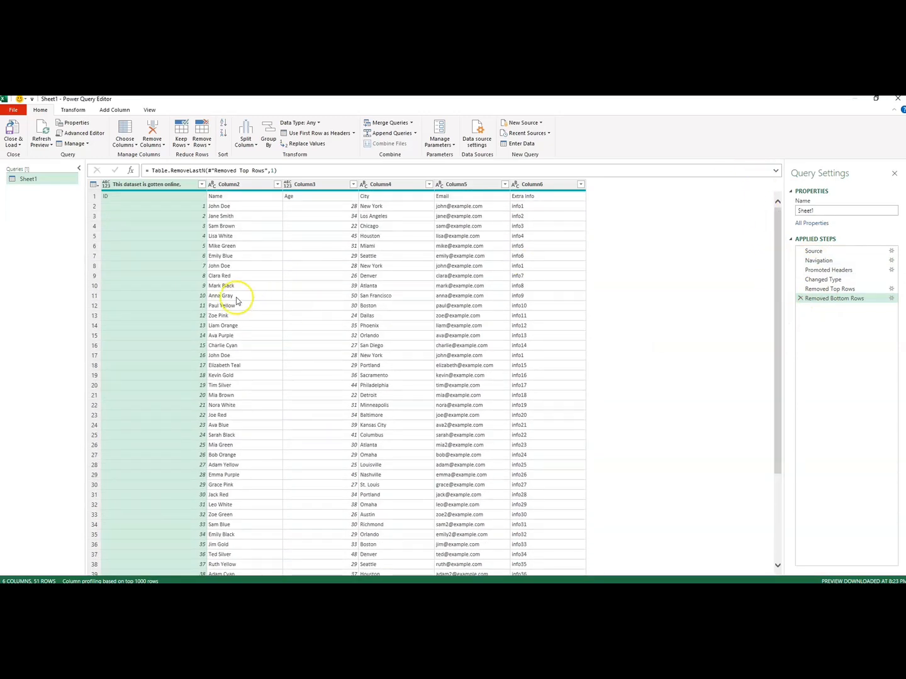
Compare the current column headers with the field names ID, Name, Age and City in the first row.
{"action": "left_click", "coordinate": [230, 197]}
{"action": "left_click", "coordinate": [165, 184]}
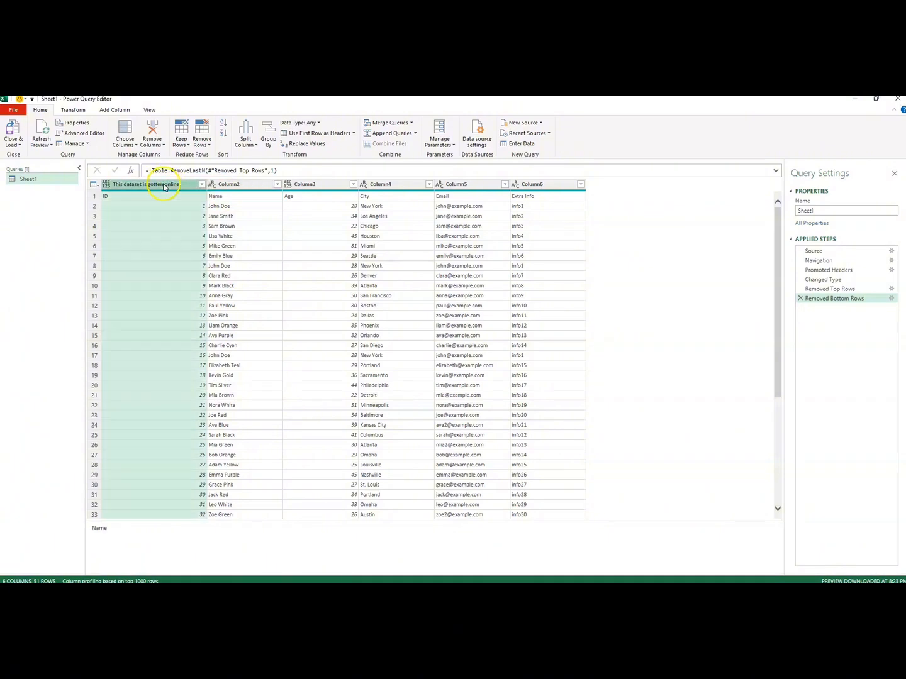
{"action": "left_click", "coordinate": [247, 185]}
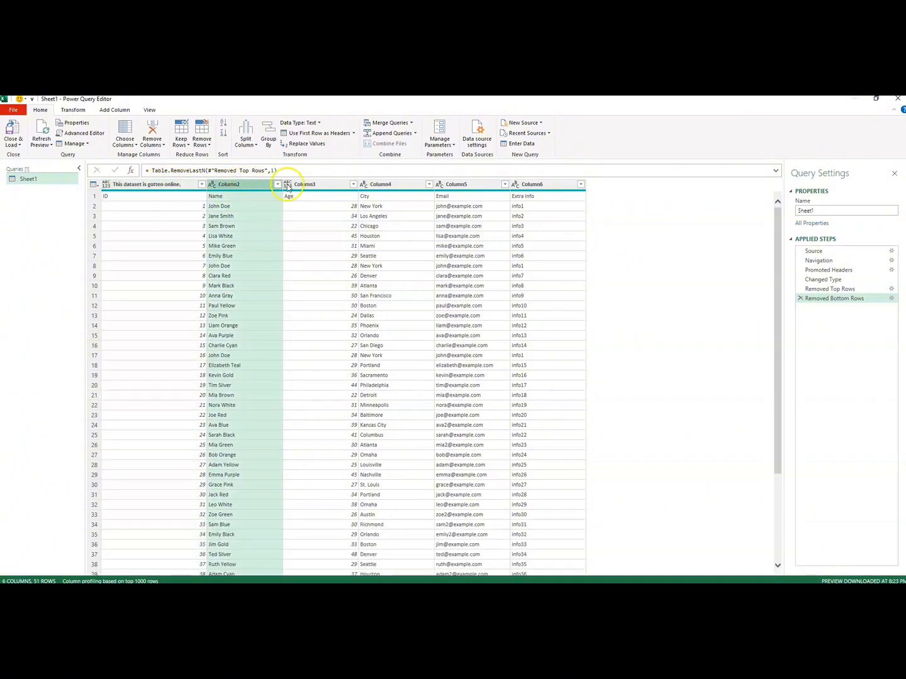
{"action": "left_click", "coordinate": [314, 184]}
{"action": "left_click", "coordinate": [393, 184]}
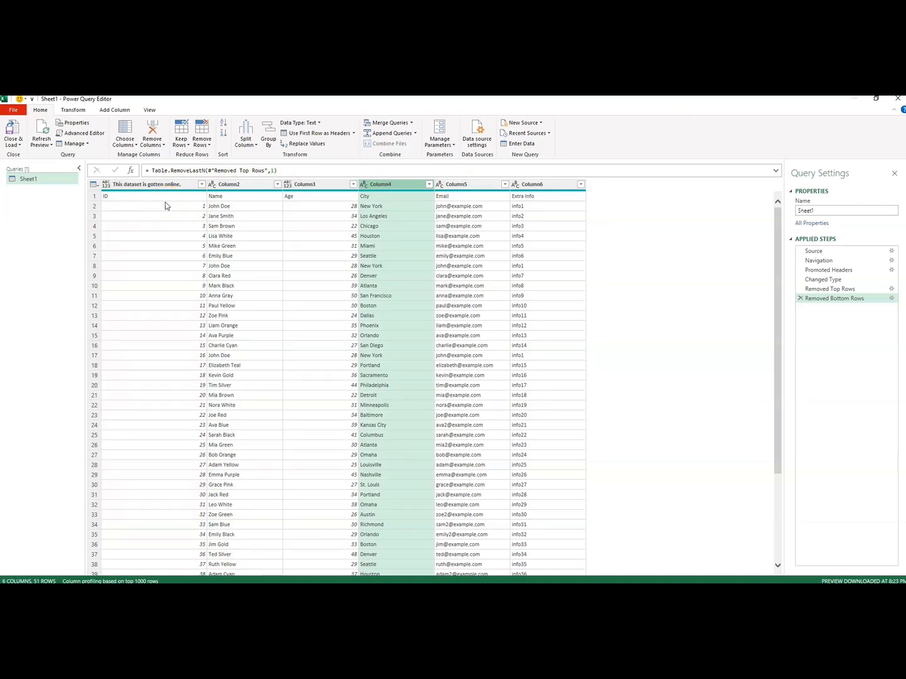
{"action": "left_click", "coordinate": [144, 198]}
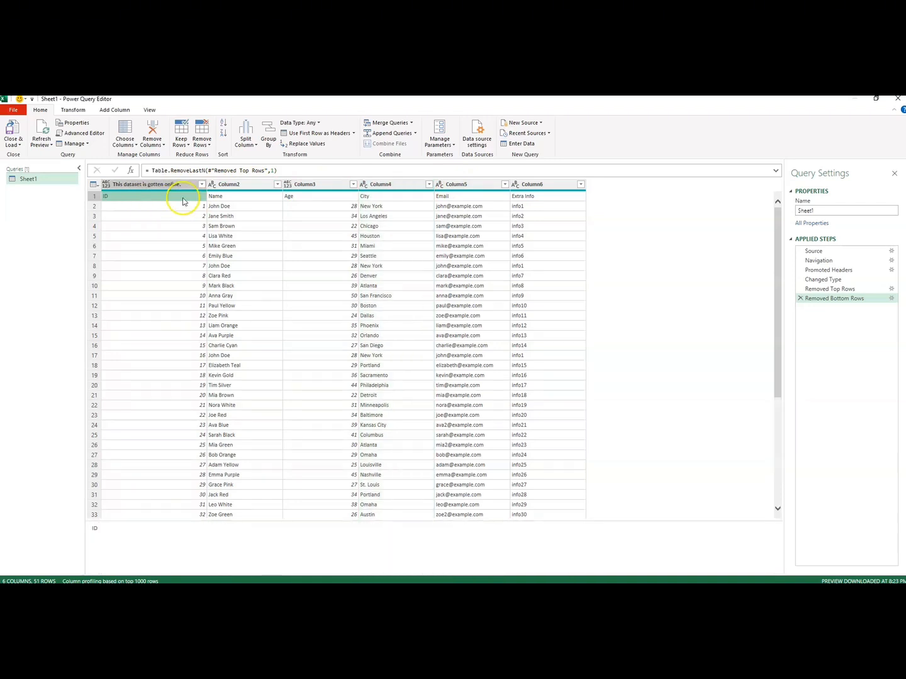
{"action": "left_click", "coordinate": [221, 198]}
{"action": "left_click", "coordinate": [319, 202]}
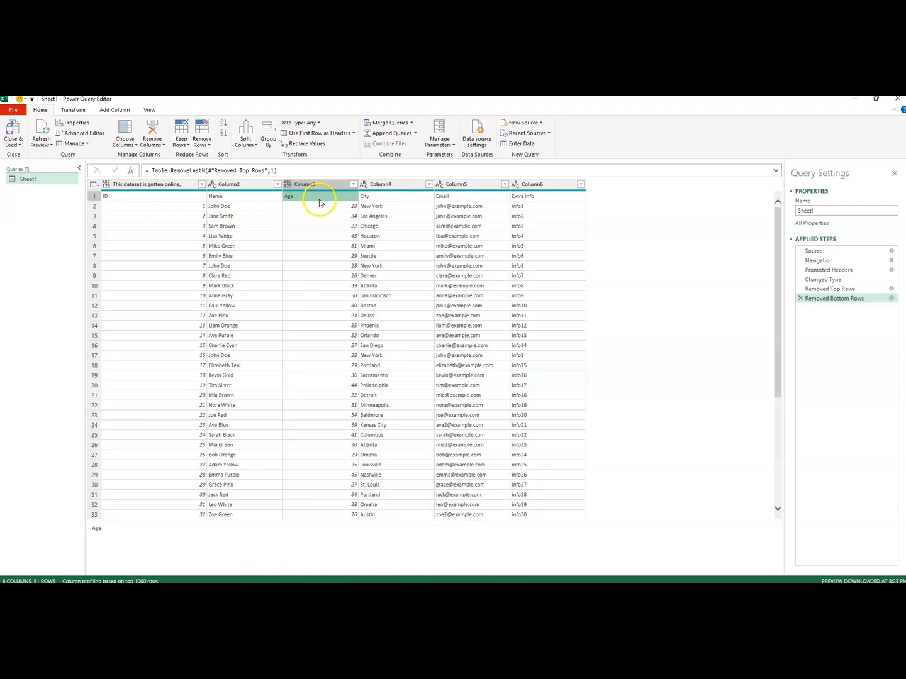
{"action": "left_click", "coordinate": [373, 198]}
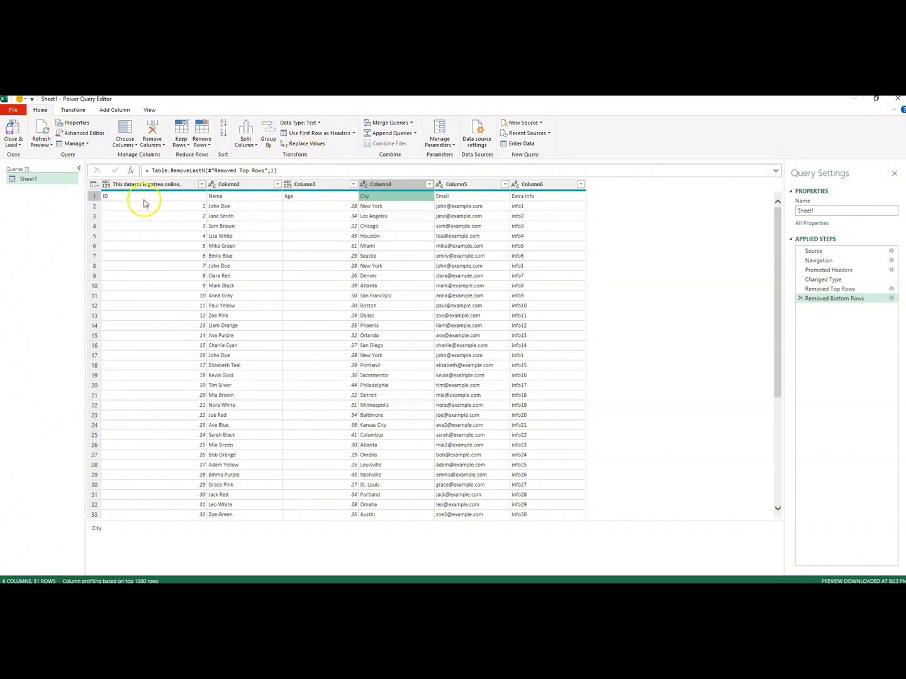
Promote the first row of the Sheet1 query to column headers.
{"action": "left_click", "coordinate": [354, 133]}
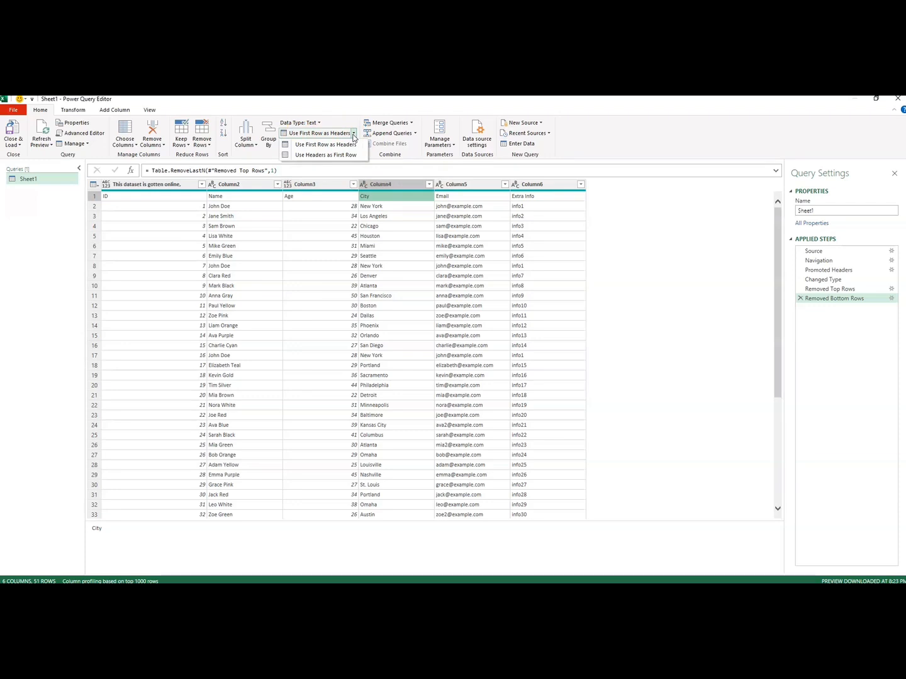
{"action": "left_click", "coordinate": [306, 156]}
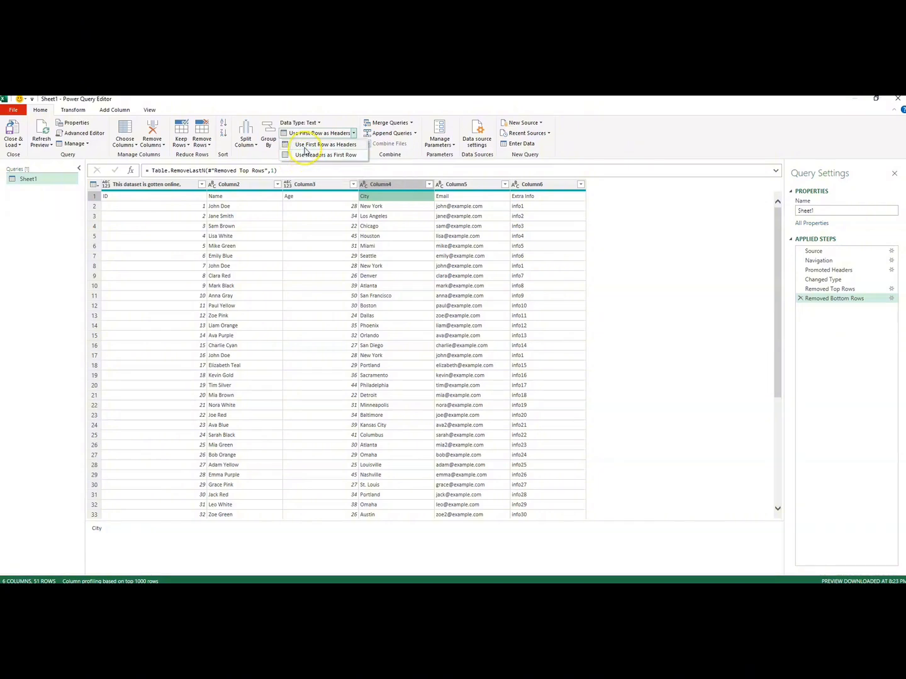
{"action": "left_click", "coordinate": [92, 185]}
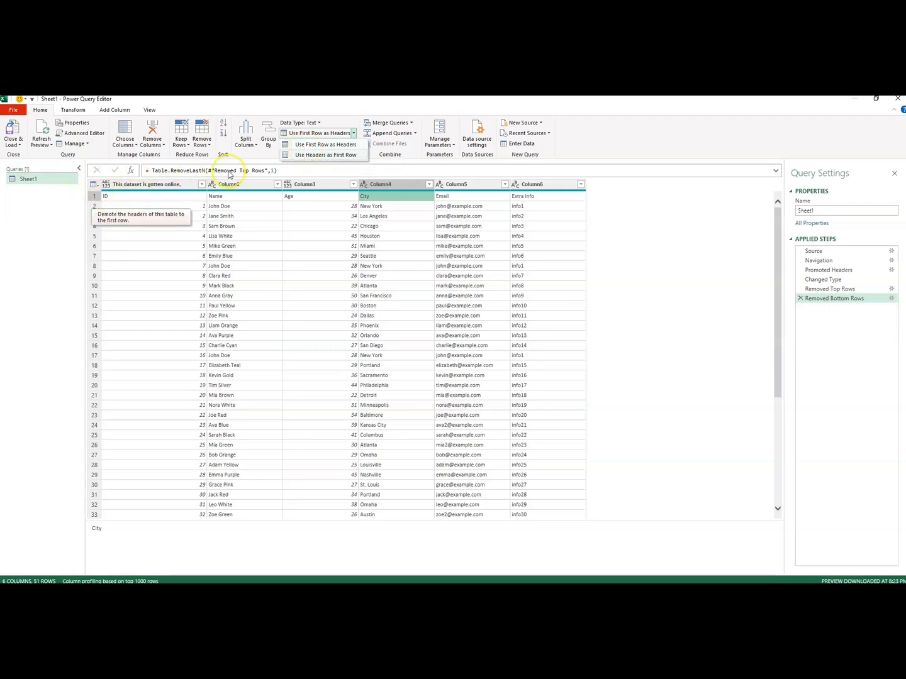
{"action": "left_click", "coordinate": [320, 144]}
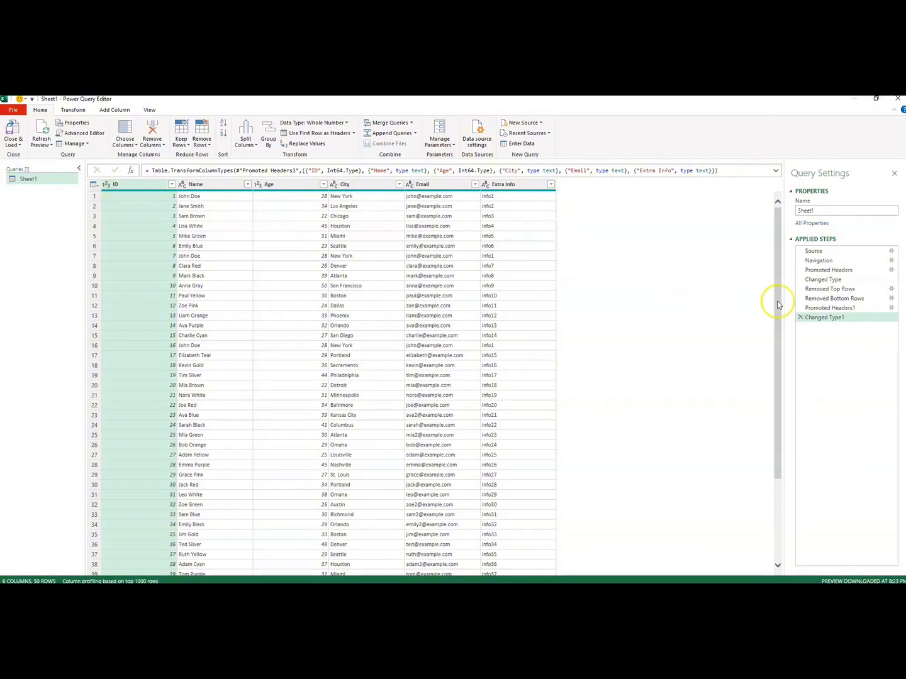
Review the table at the Promoted Headers1 and Removed Bottom Rows steps, and return to the Changed Type1 step.
{"action": "left_click", "coordinate": [818, 309]}
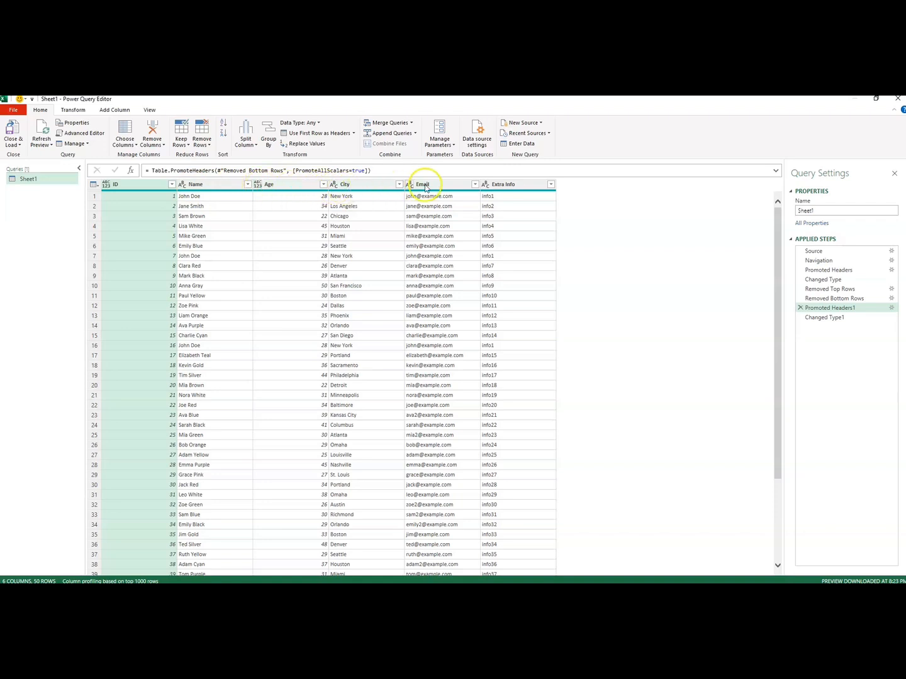
{"action": "left_click", "coordinate": [818, 300]}
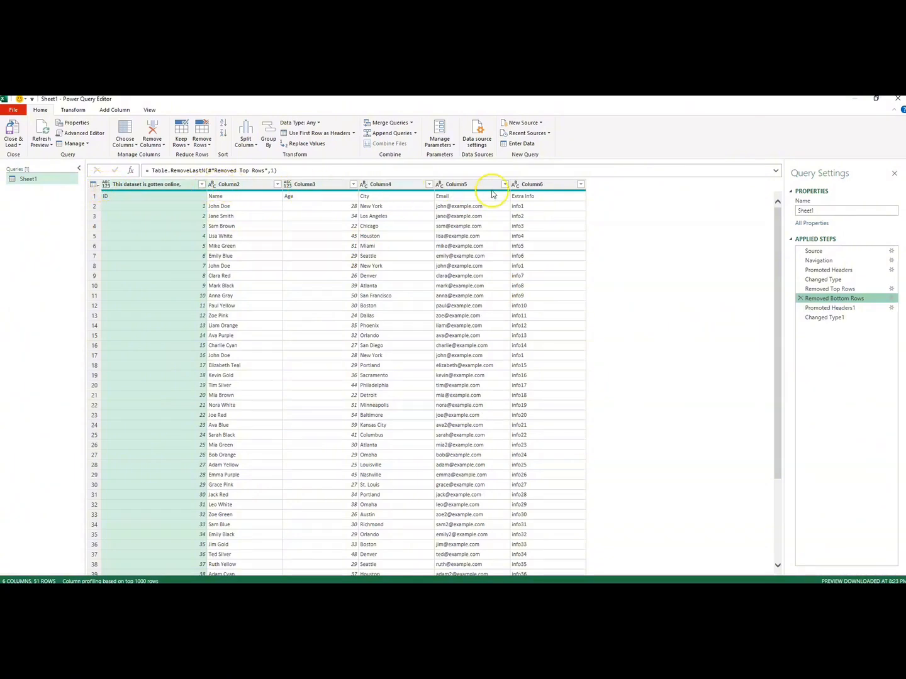
{"action": "left_click", "coordinate": [820, 308]}
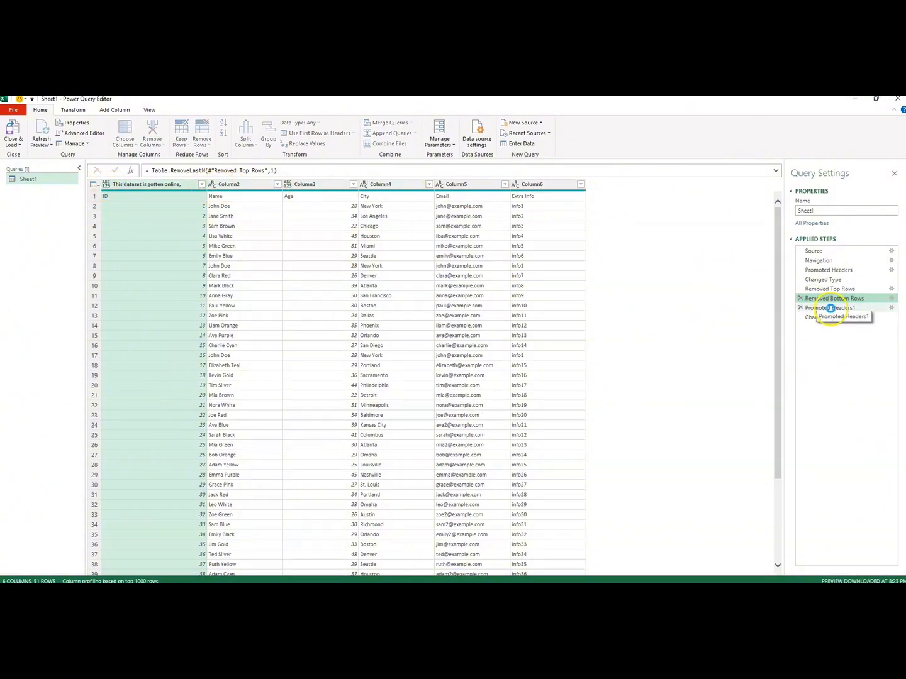
{"action": "left_click", "coordinate": [822, 317]}
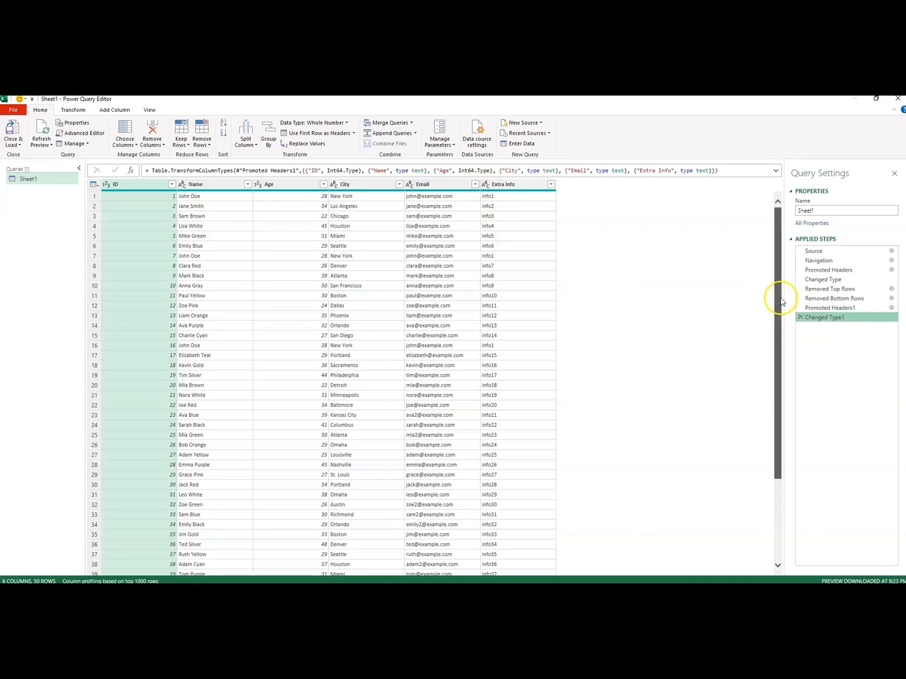
Examine the whole table for repeated entries in the Name column.
{"action": "left_click_drag", "start_coordinate": [780, 302], "coordinate": [773, 233]}
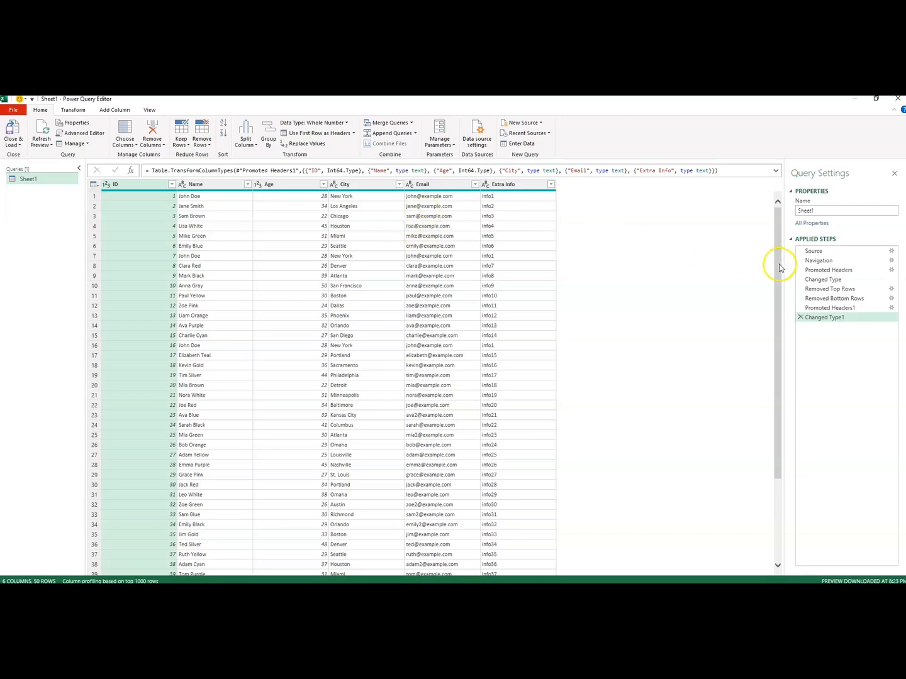
{"action": "left_click_drag", "start_coordinate": [778, 267], "coordinate": [779, 412]}
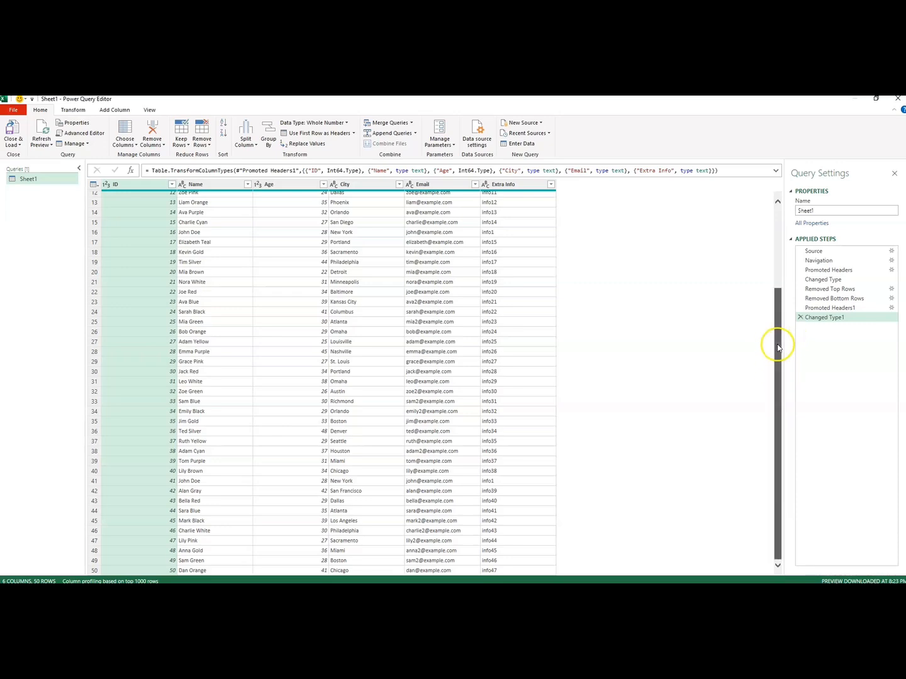
{"action": "left_click_drag", "start_coordinate": [778, 347], "coordinate": [765, 246]}
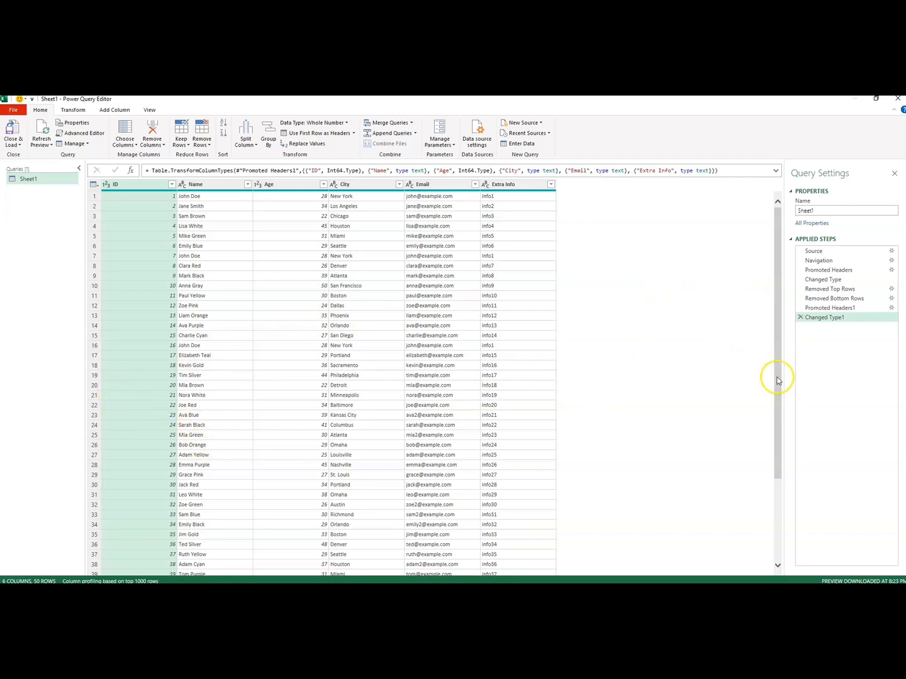
{"action": "left_click_drag", "start_coordinate": [780, 401], "coordinate": [778, 425]}
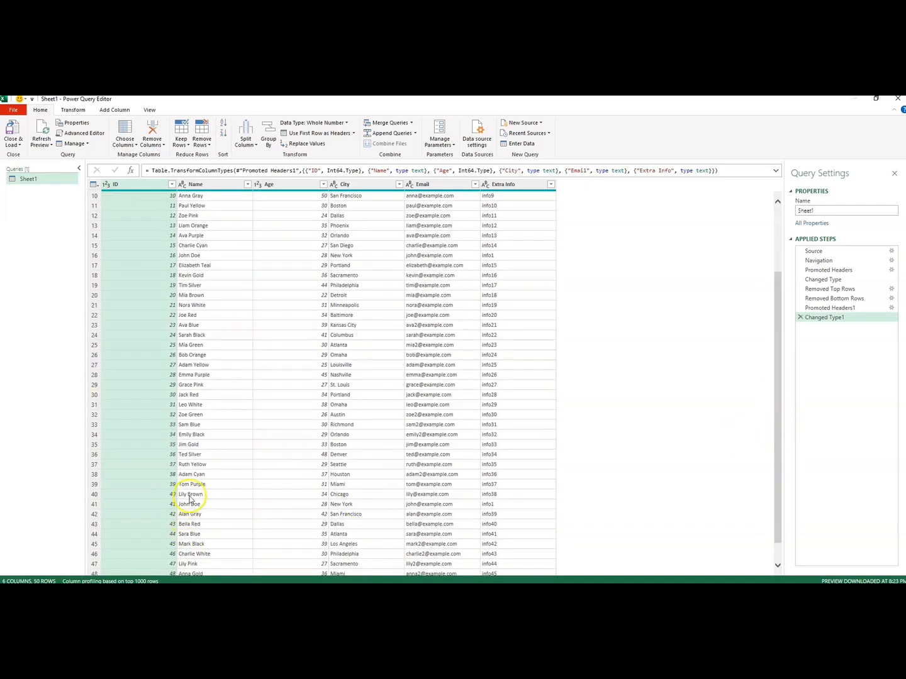
{"action": "left_click", "coordinate": [189, 495]}
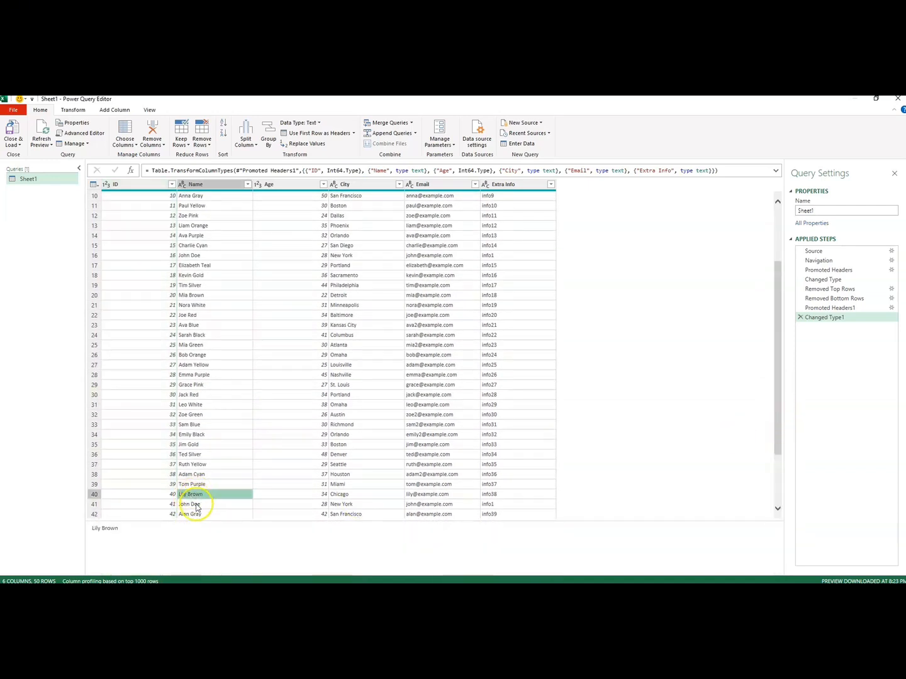
{"action": "left_click", "coordinate": [196, 504]}
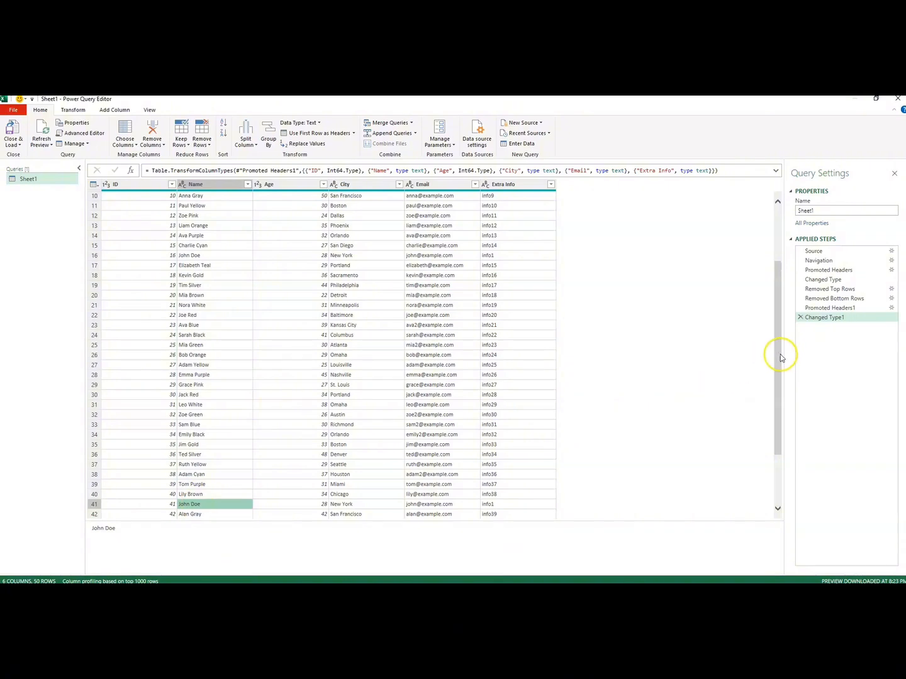
{"action": "left_click_drag", "start_coordinate": [776, 354], "coordinate": [757, 244]}
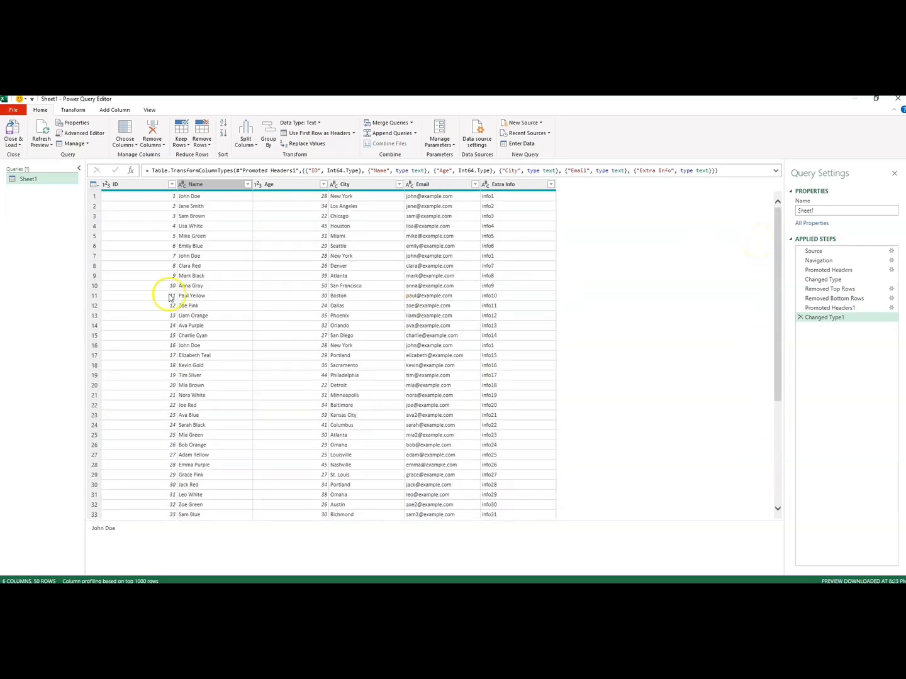
Remove the duplicate rows from the Sheet1 query based on the Name column.
{"action": "left_click", "coordinate": [150, 185]}
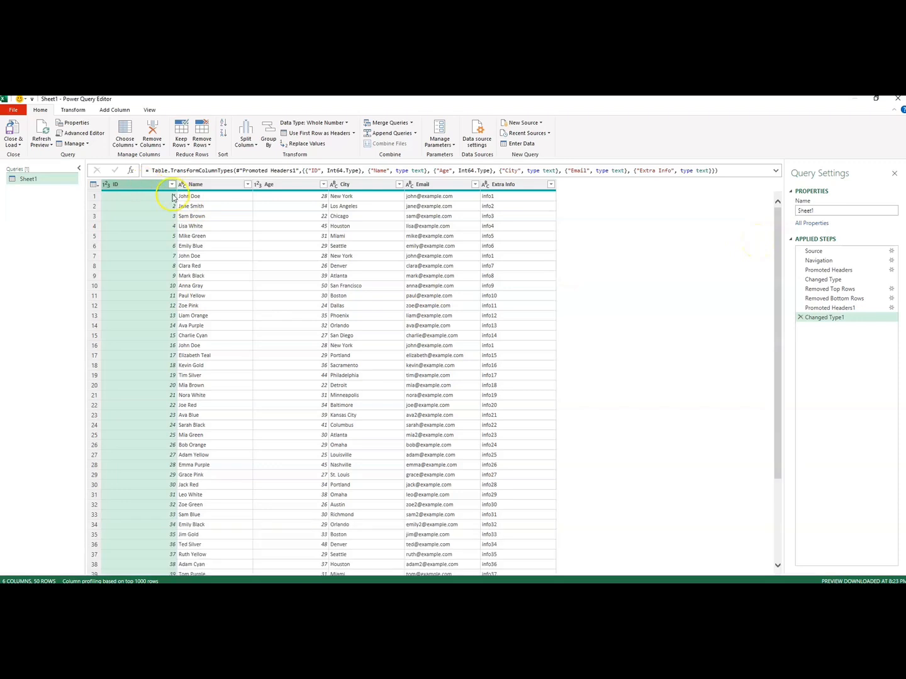
{"action": "left_click", "coordinate": [193, 186]}
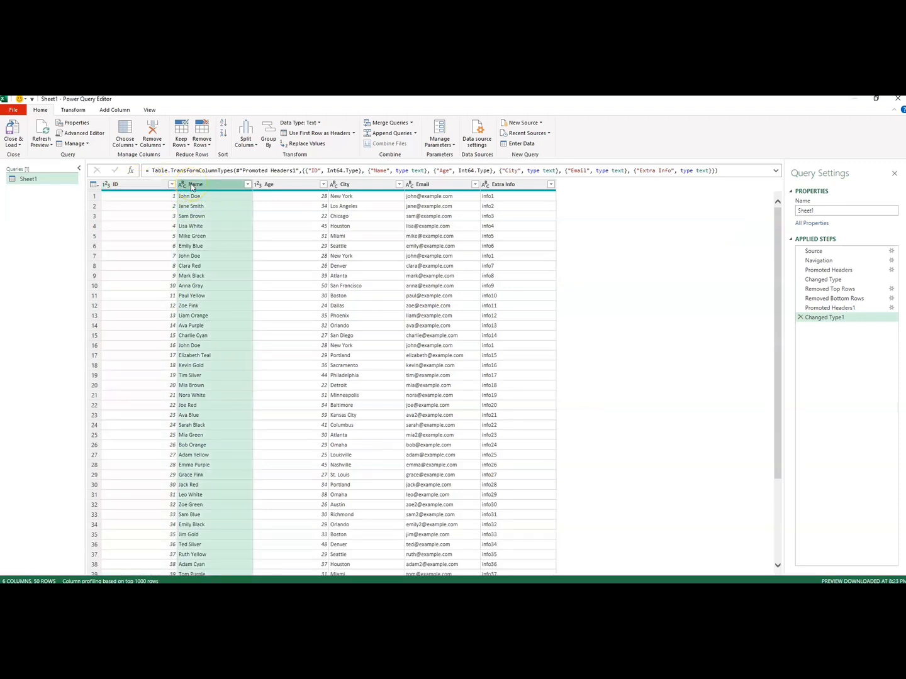
{"action": "left_click", "coordinate": [210, 147]}
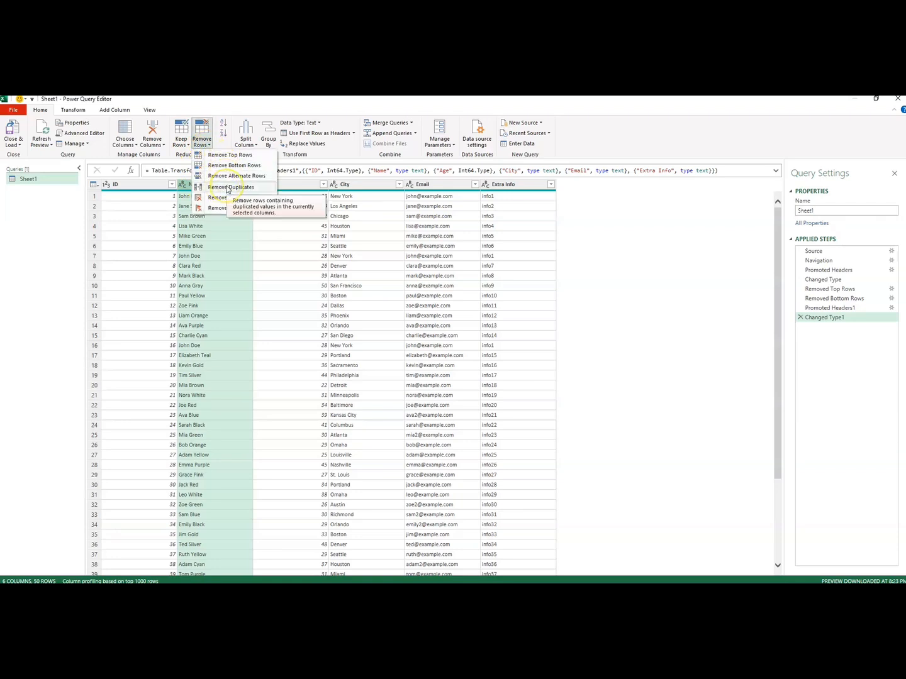
{"action": "left_click", "coordinate": [98, 188]}
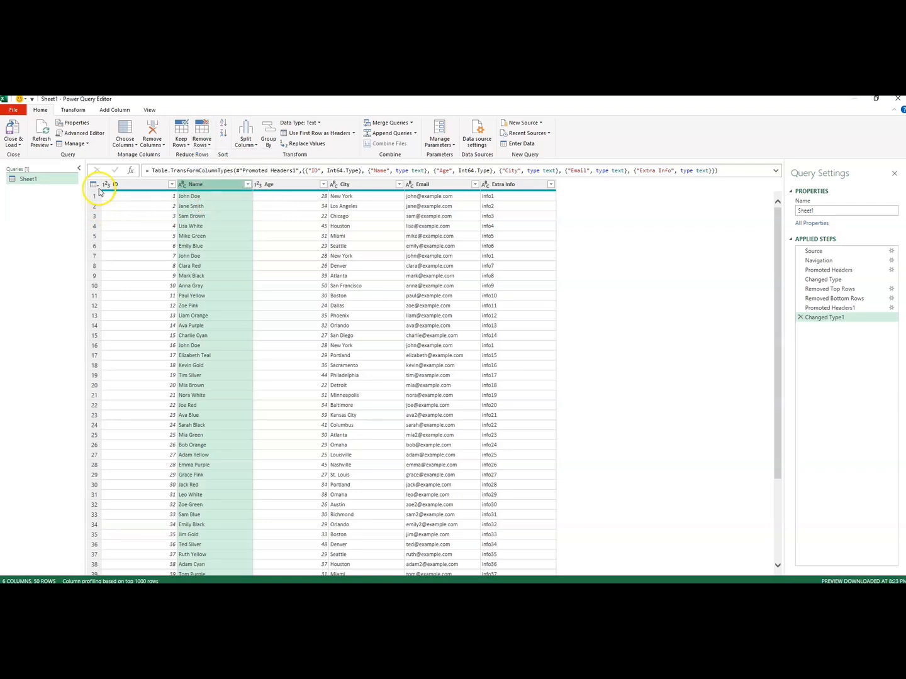
{"action": "left_click", "coordinate": [95, 185]}
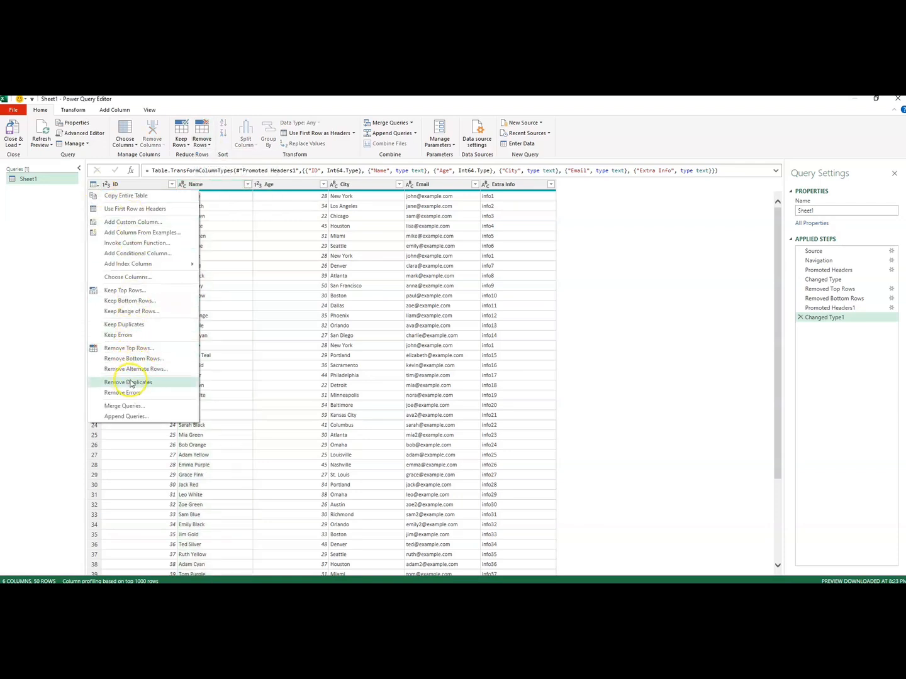
{"action": "left_click", "coordinate": [211, 188]}
{"action": "right_click", "coordinate": [211, 189]}
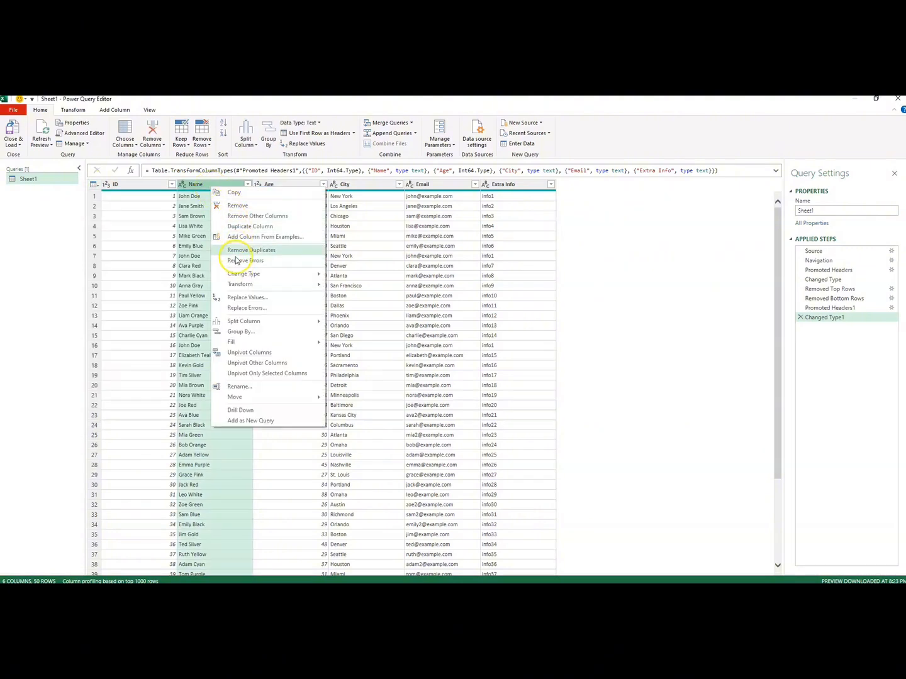
{"action": "left_click", "coordinate": [201, 183]}
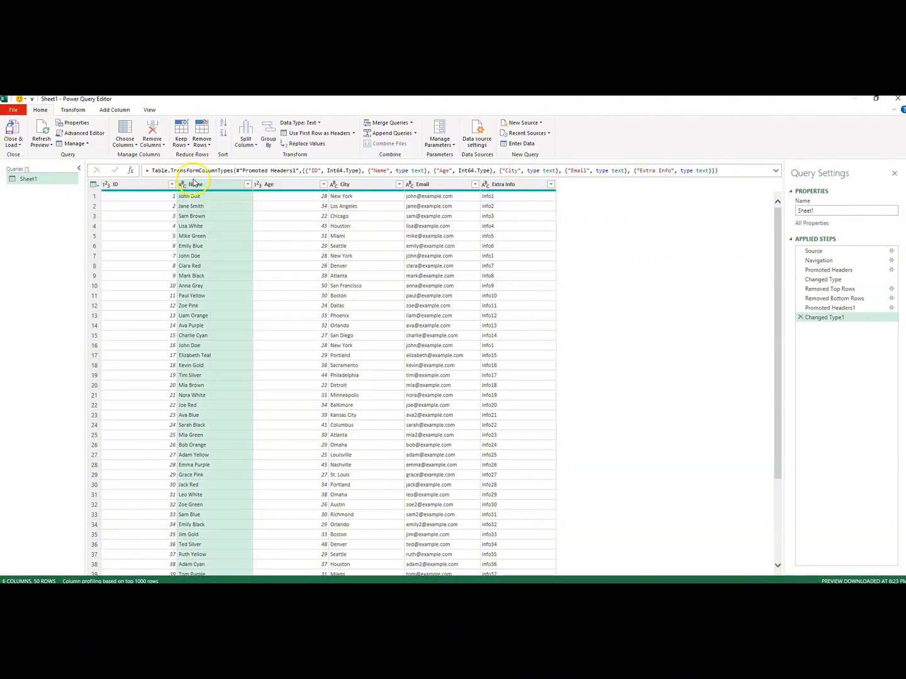
{"action": "left_click", "coordinate": [202, 142]}
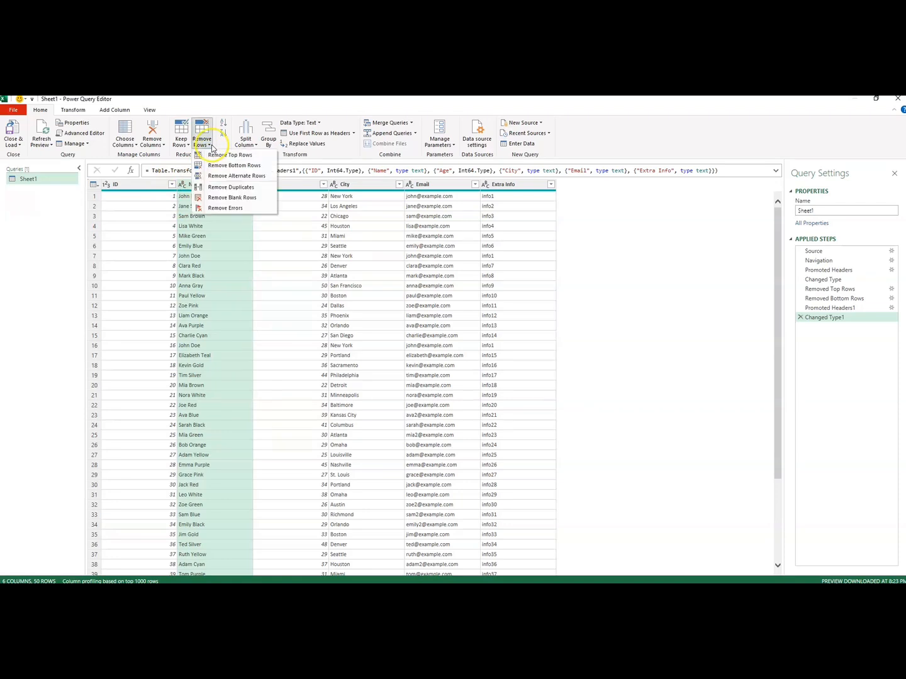
{"action": "left_click", "coordinate": [224, 187]}
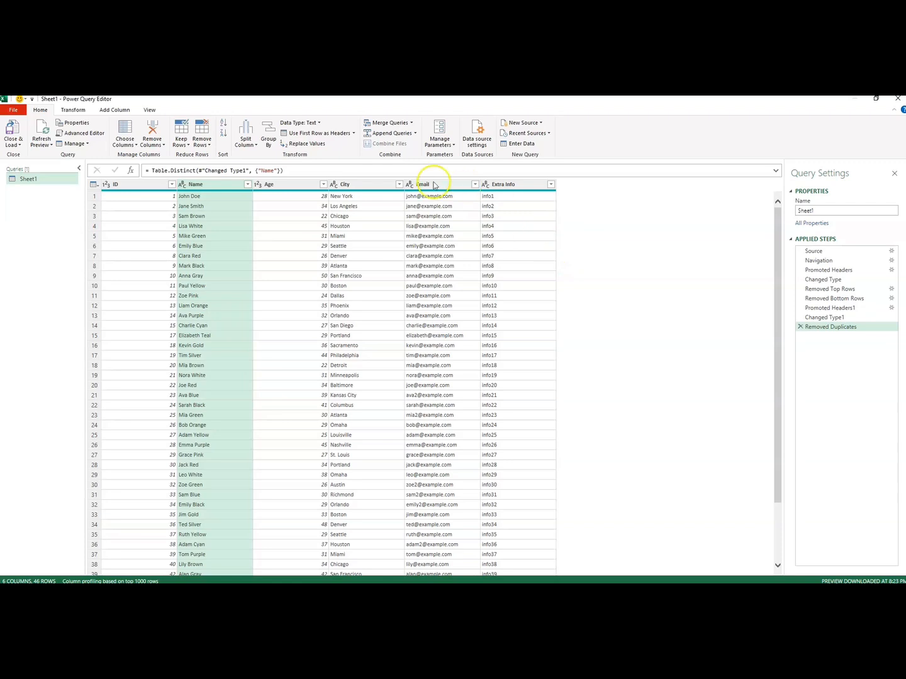
Try removing the Extra Info column directly, and delete the resulting applied step.
{"action": "left_click", "coordinate": [503, 188]}
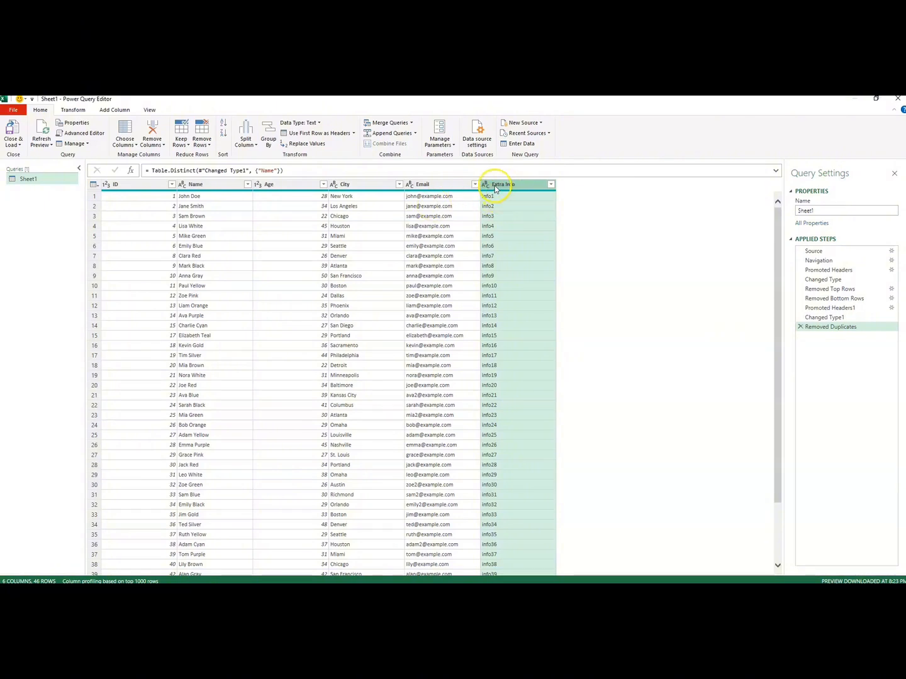
{"action": "left_click", "coordinate": [163, 147]}
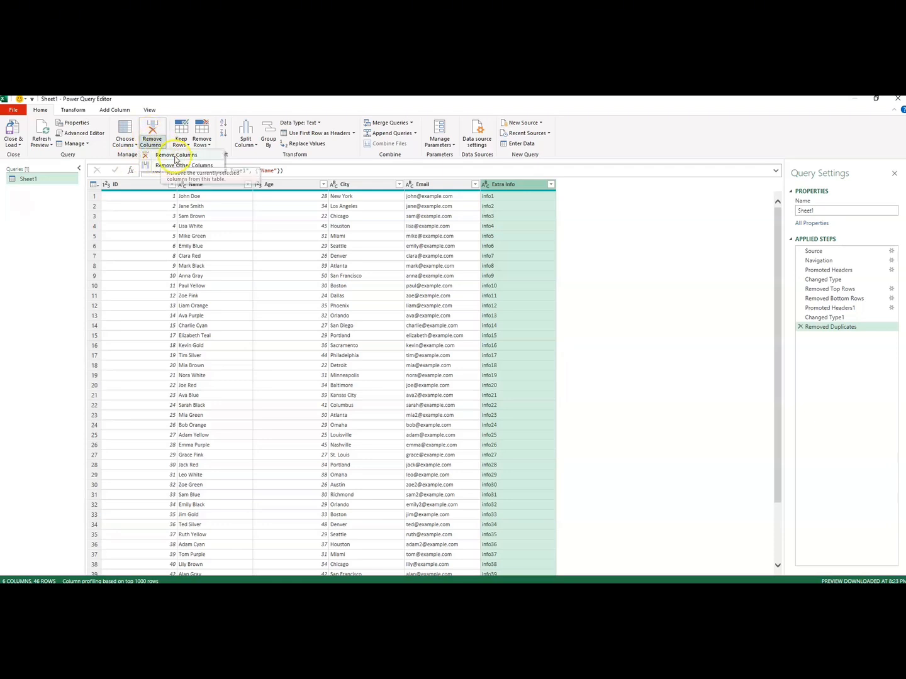
{"action": "left_click", "coordinate": [174, 166]}
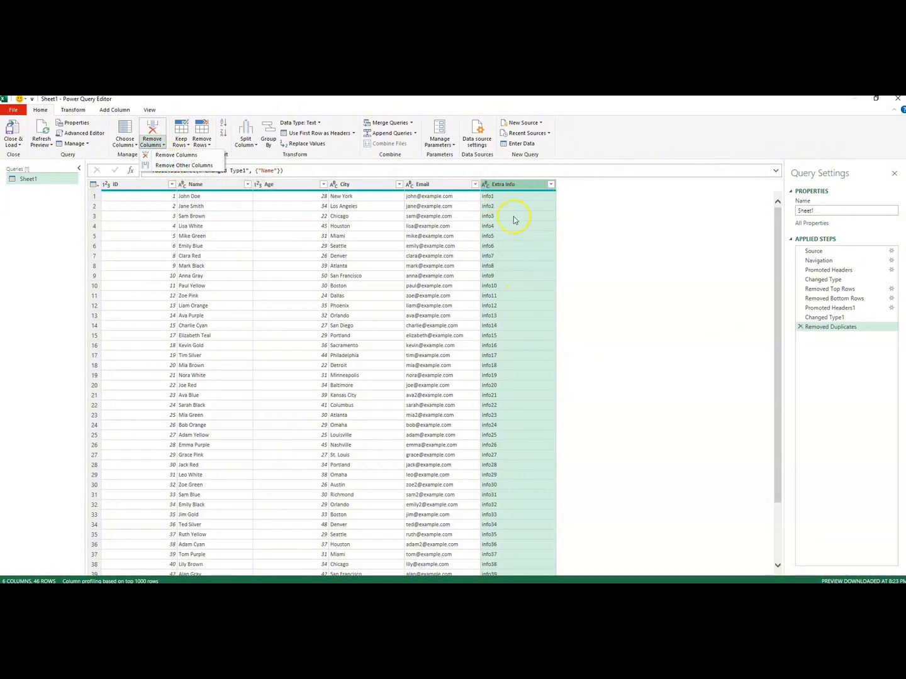
{"action": "left_click", "coordinate": [195, 156]}
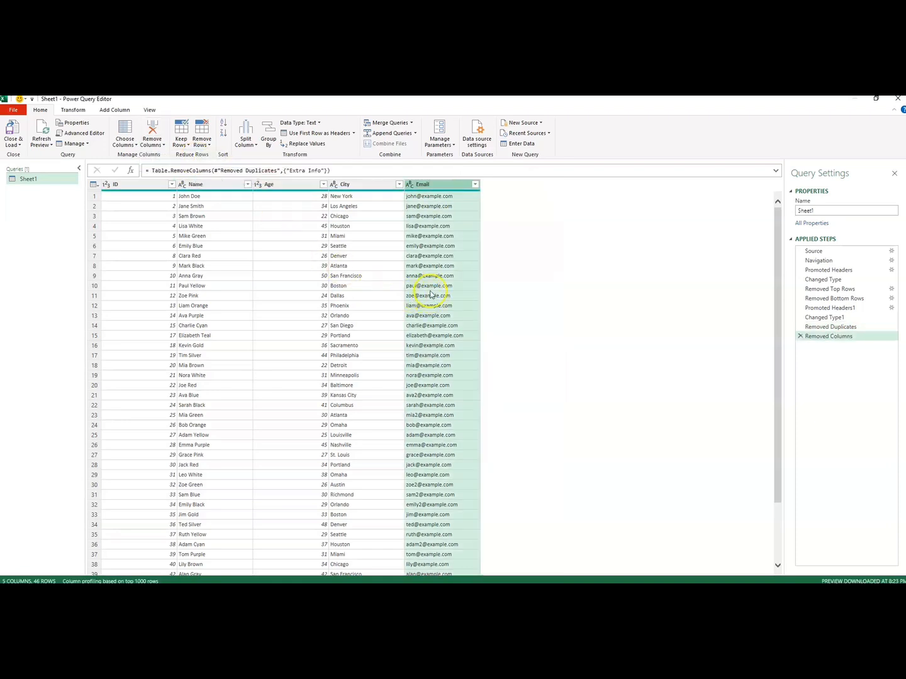
{"action": "left_click", "coordinate": [800, 338]}
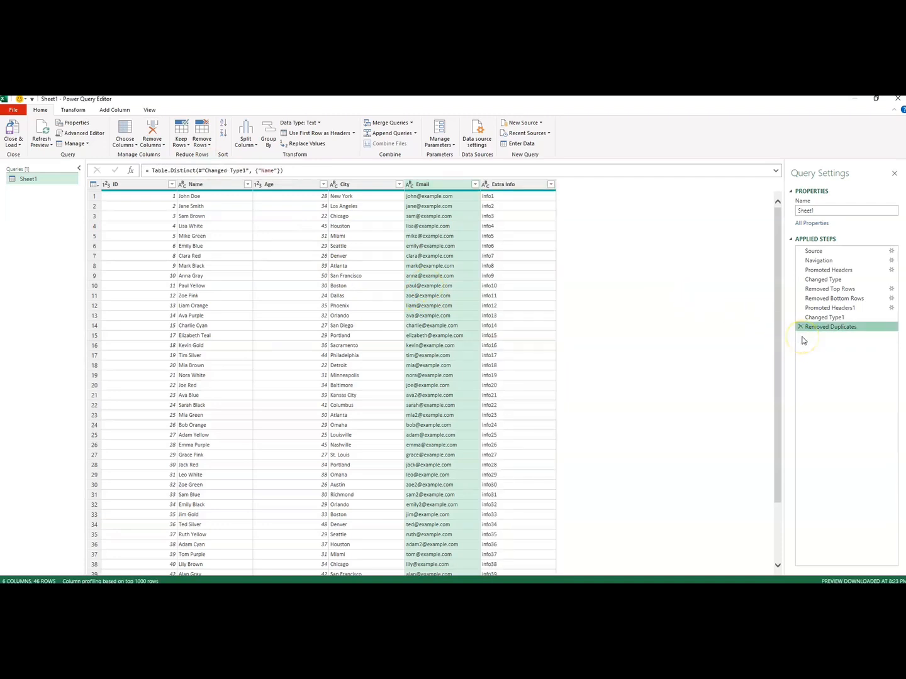
Keep only the columns from ID through Email by removing all other columns.
{"action": "left_click", "coordinate": [121, 185]}
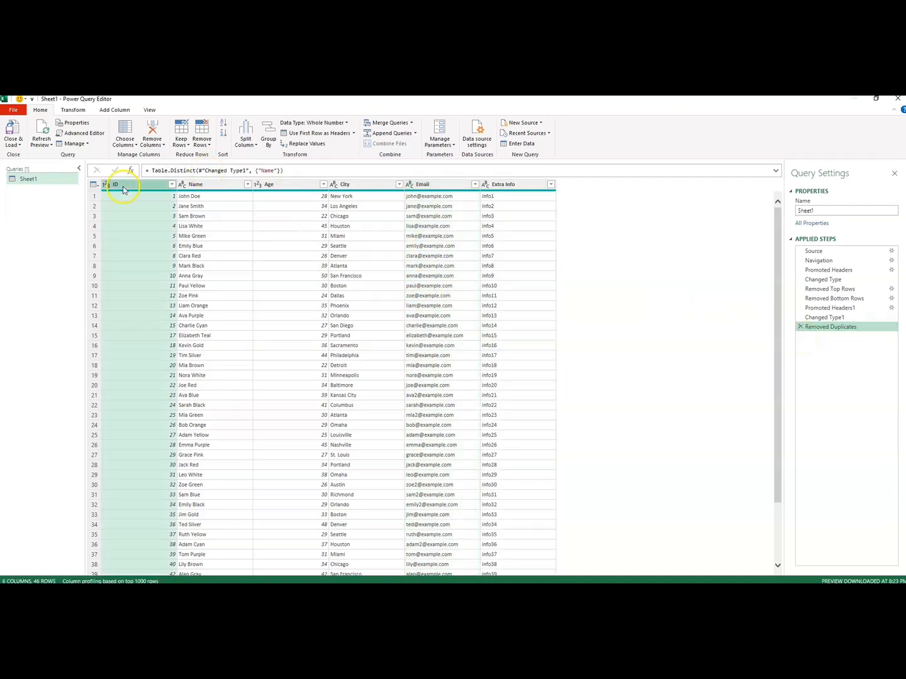
{"action": "left_click", "coordinate": [423, 184], "text": "shift"}
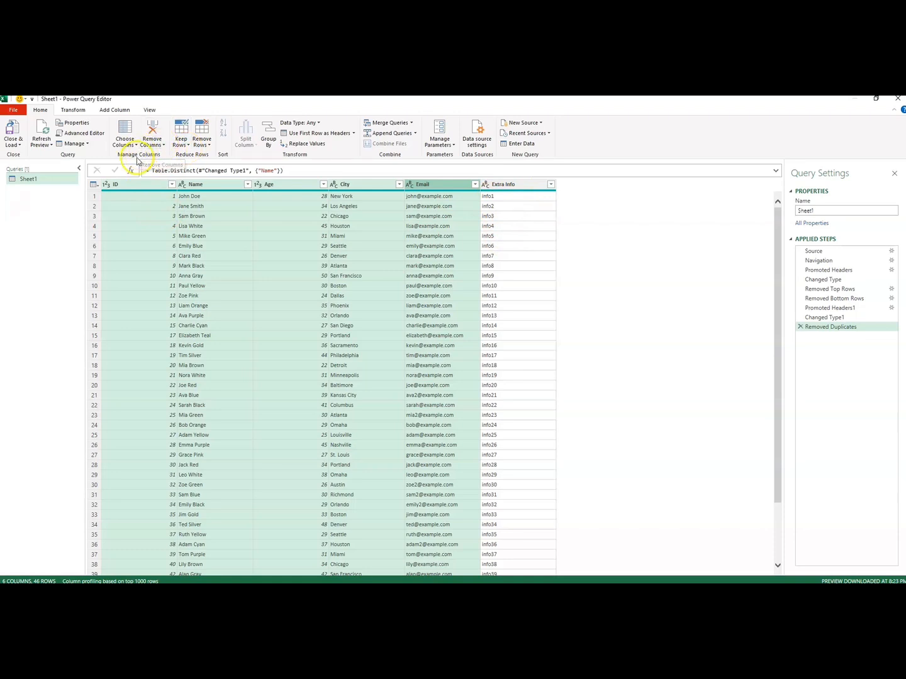
{"action": "left_click", "coordinate": [152, 144]}
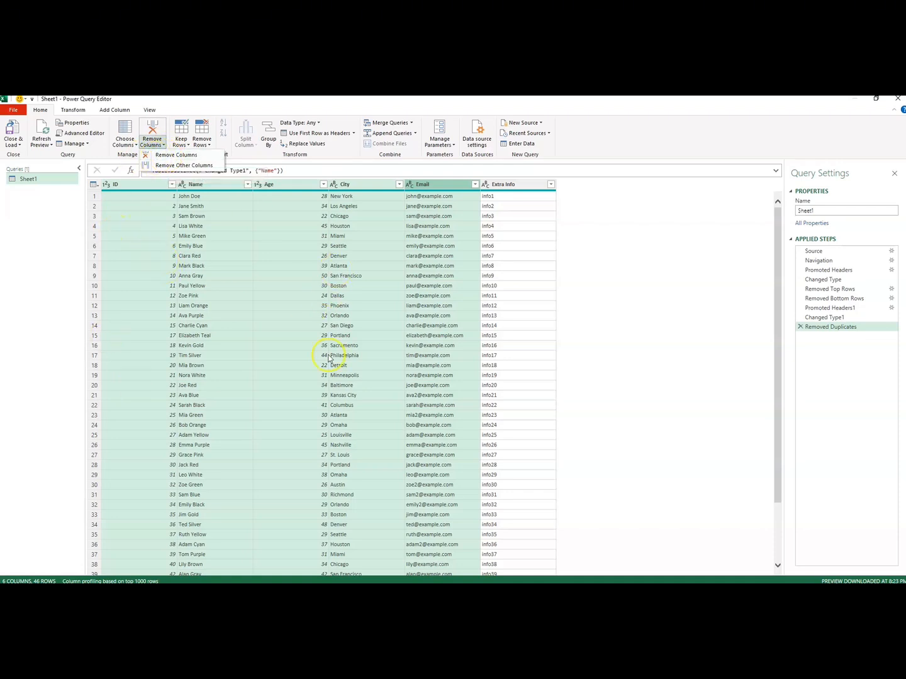
{"action": "left_click", "coordinate": [183, 165]}
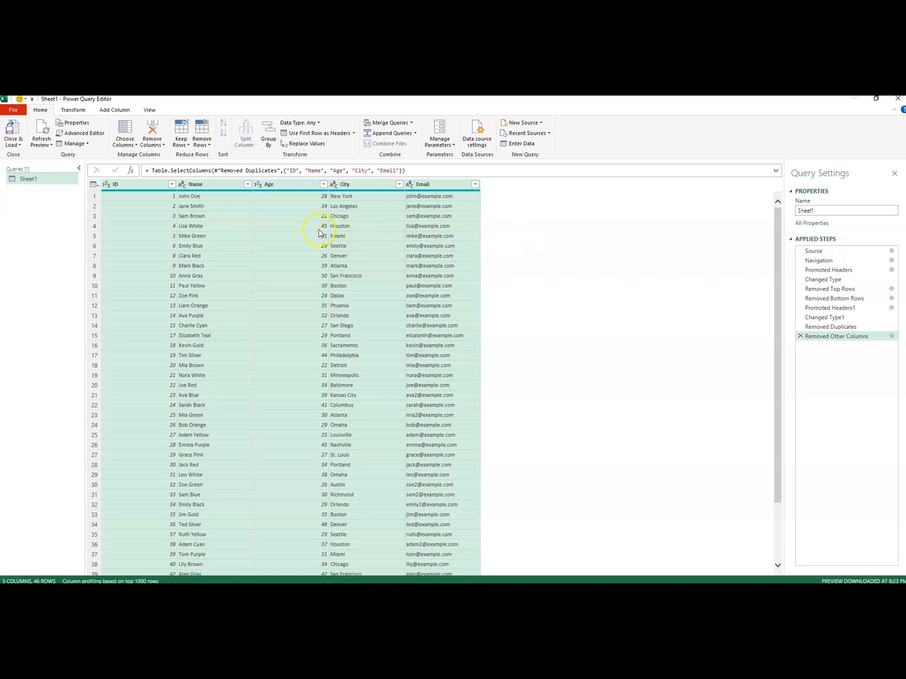
Try keeping a range of 30 rows starting at row 2, and delete the resulting applied step.
{"action": "left_click", "coordinate": [268, 186]}
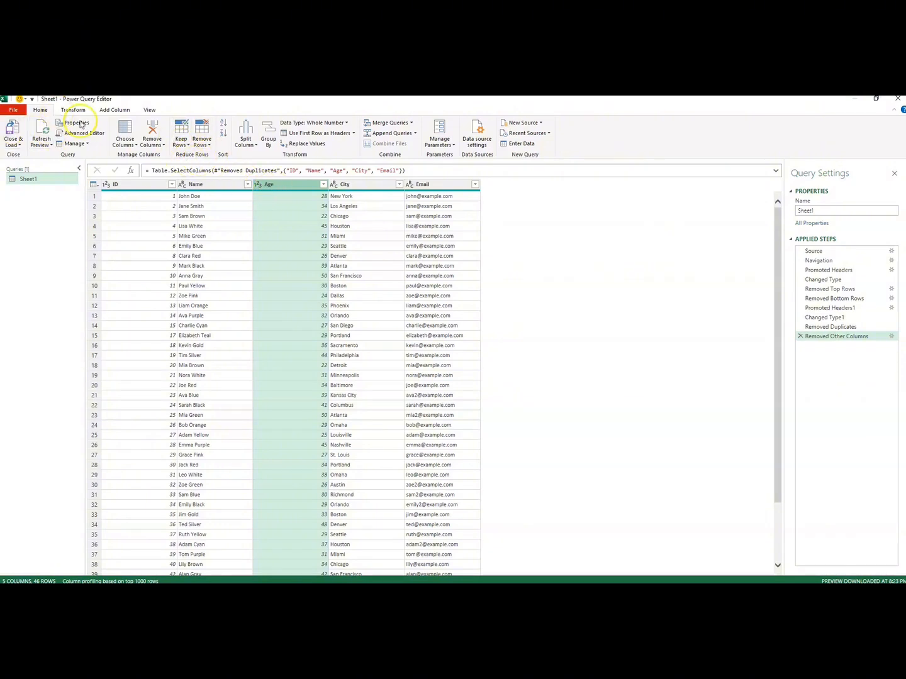
{"action": "left_click", "coordinate": [189, 148]}
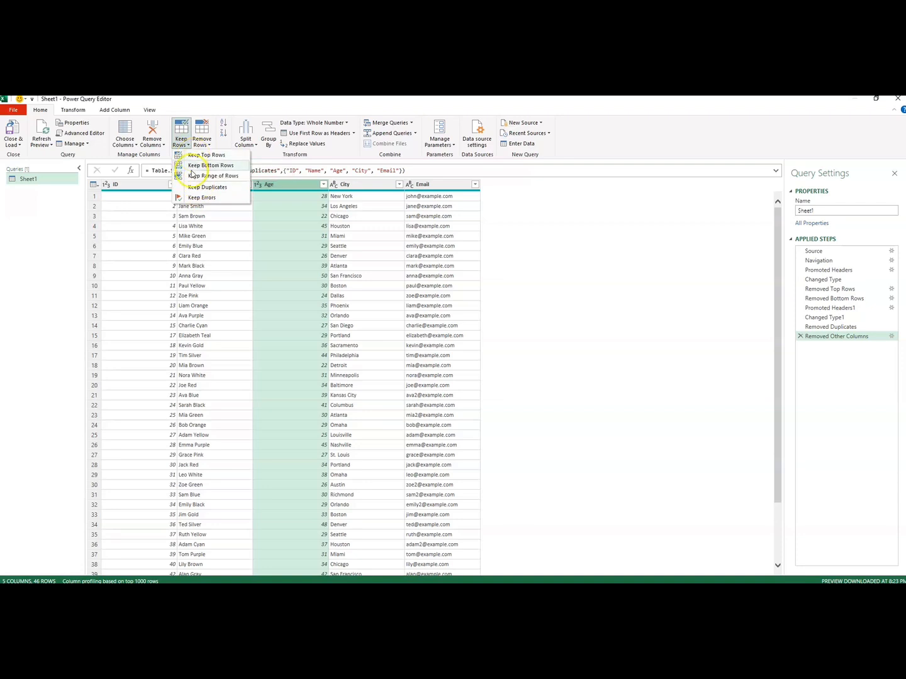
{"action": "left_click", "coordinate": [192, 159]}
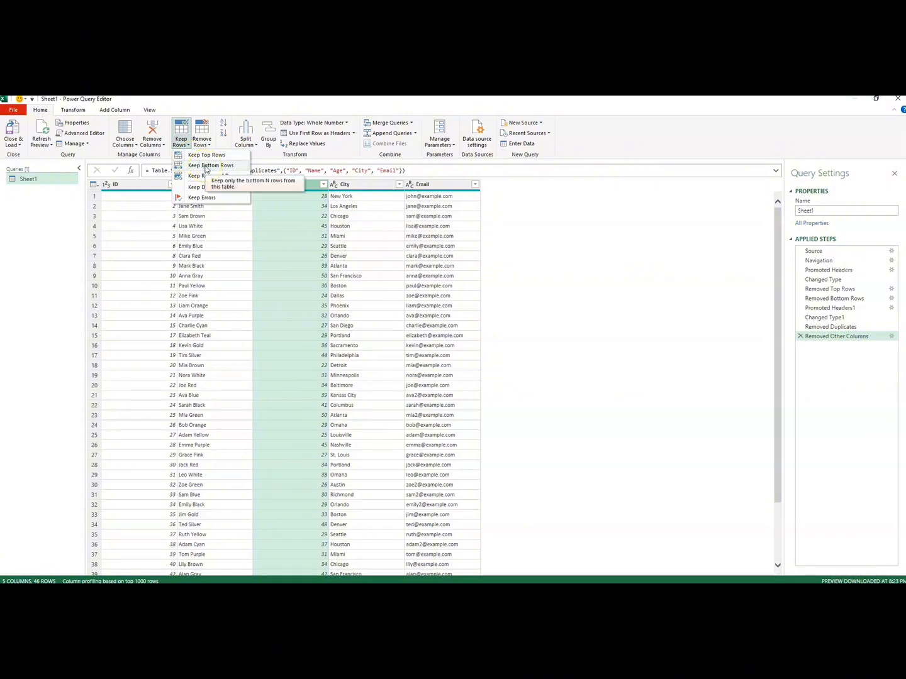
{"action": "left_click", "coordinate": [201, 181]}
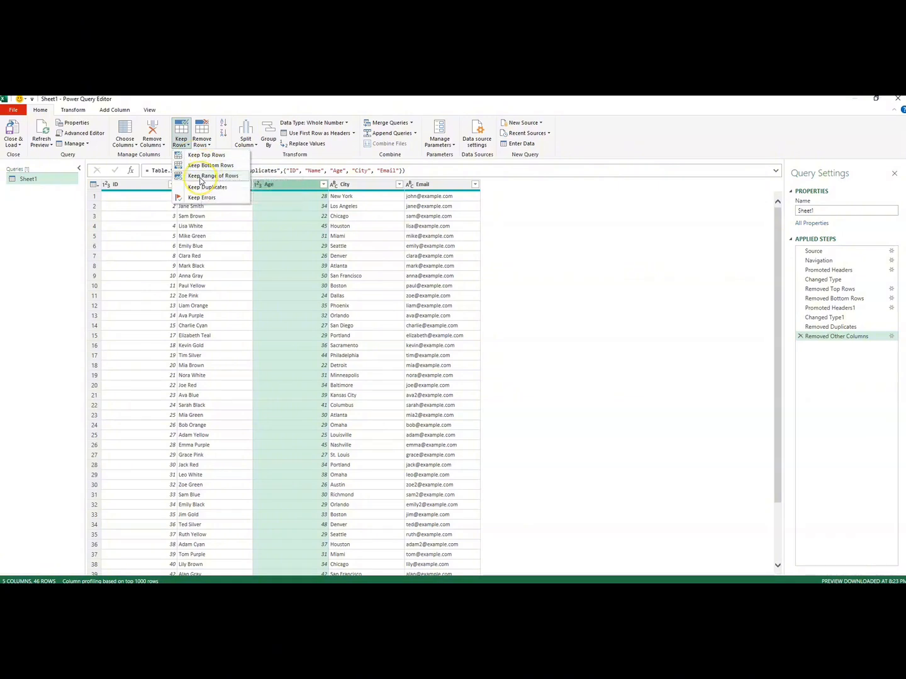
{"action": "left_click", "coordinate": [204, 192]}
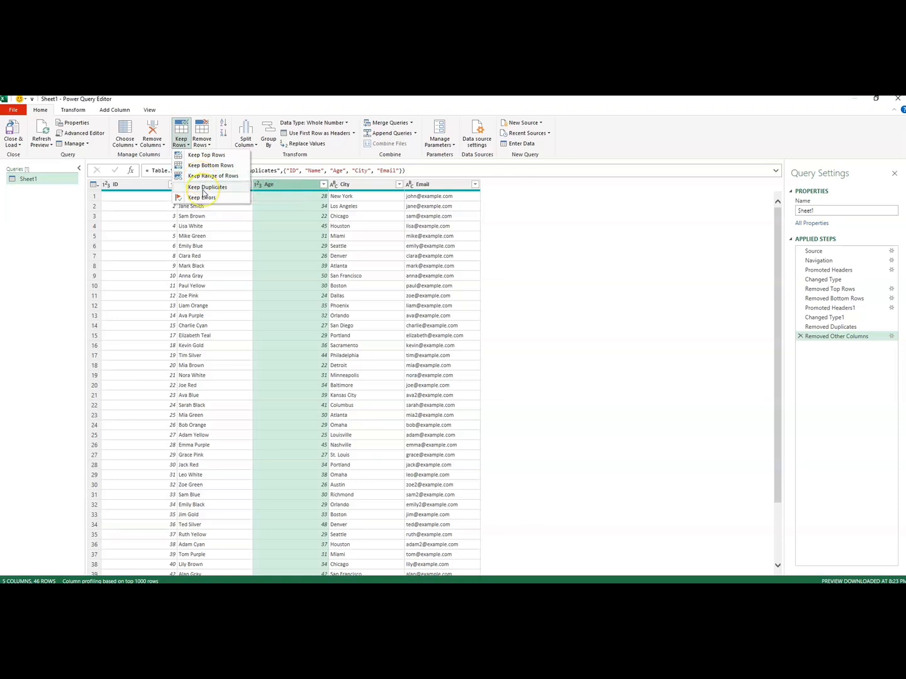
{"action": "left_click", "coordinate": [202, 180]}
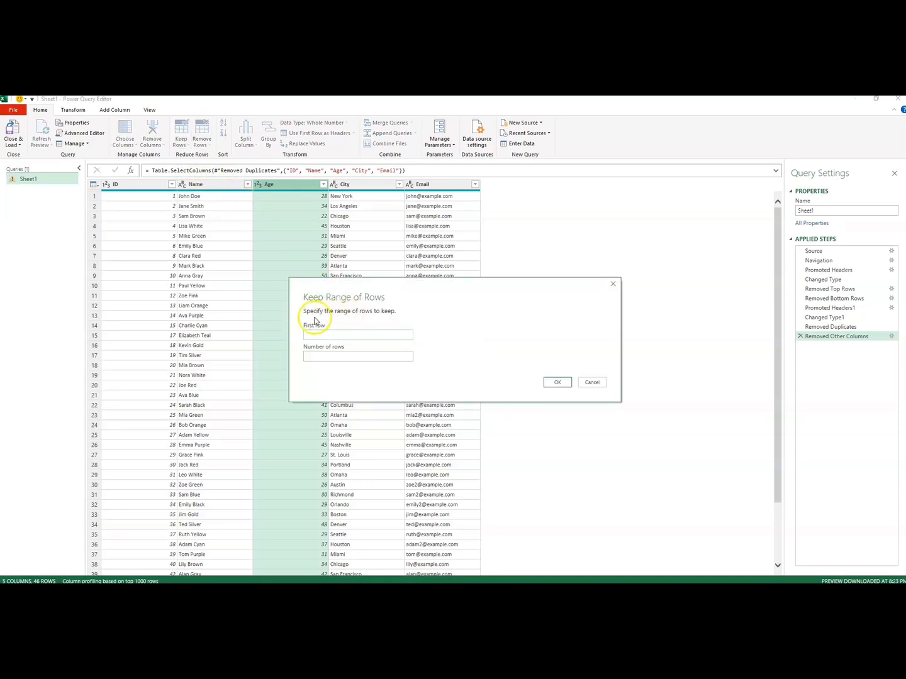
{"action": "left_click", "coordinate": [326, 332]}
{"action": "left_click", "coordinate": [325, 333]}
{"action": "left_click", "coordinate": [321, 356]}
{"action": "left_click", "coordinate": [309, 334]}
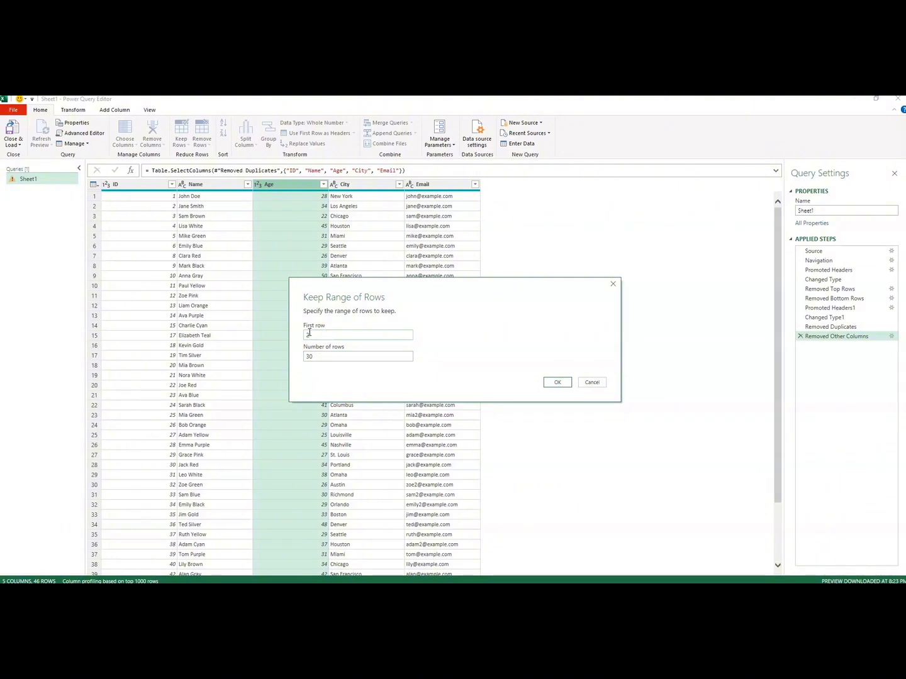
{"action": "left_click", "coordinate": [542, 372]}
{"action": "left_click", "coordinate": [557, 383]}
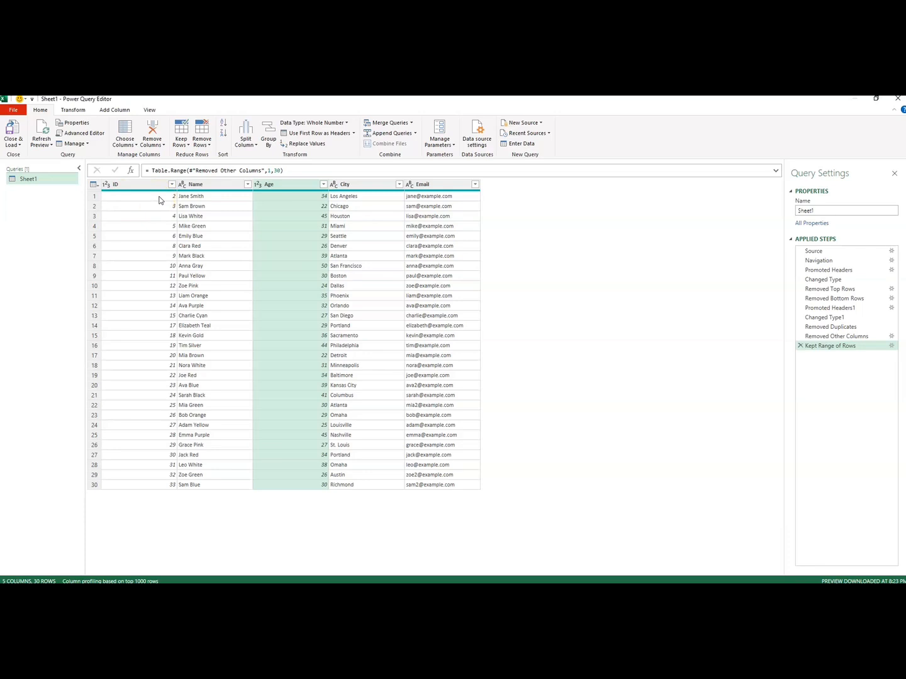
{"action": "left_click", "coordinate": [800, 347]}
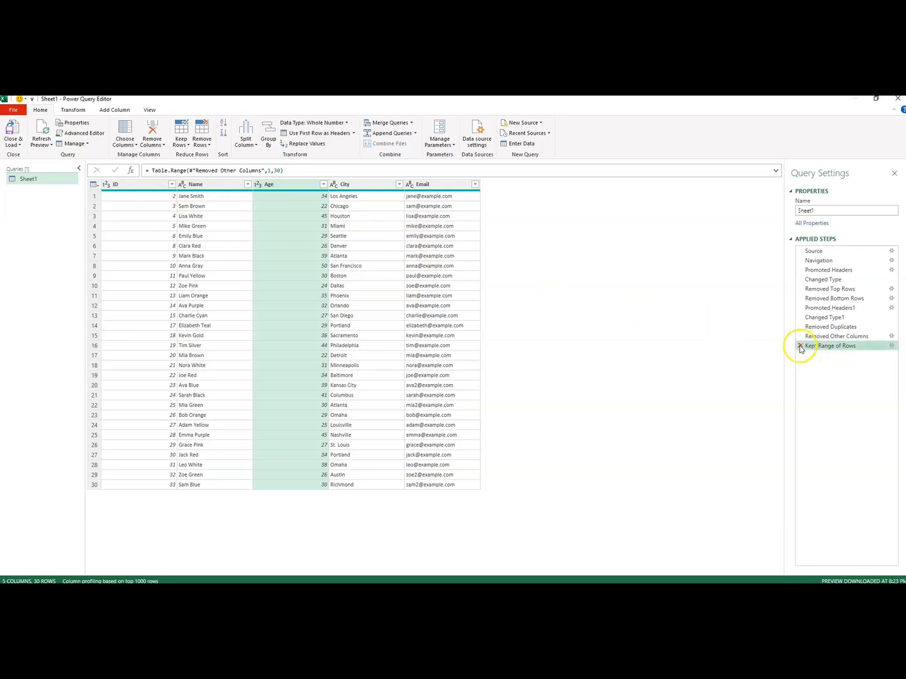
Try keeping only the top 20 rows of the table, and delete the resulting applied step.
{"action": "left_click", "coordinate": [190, 147]}
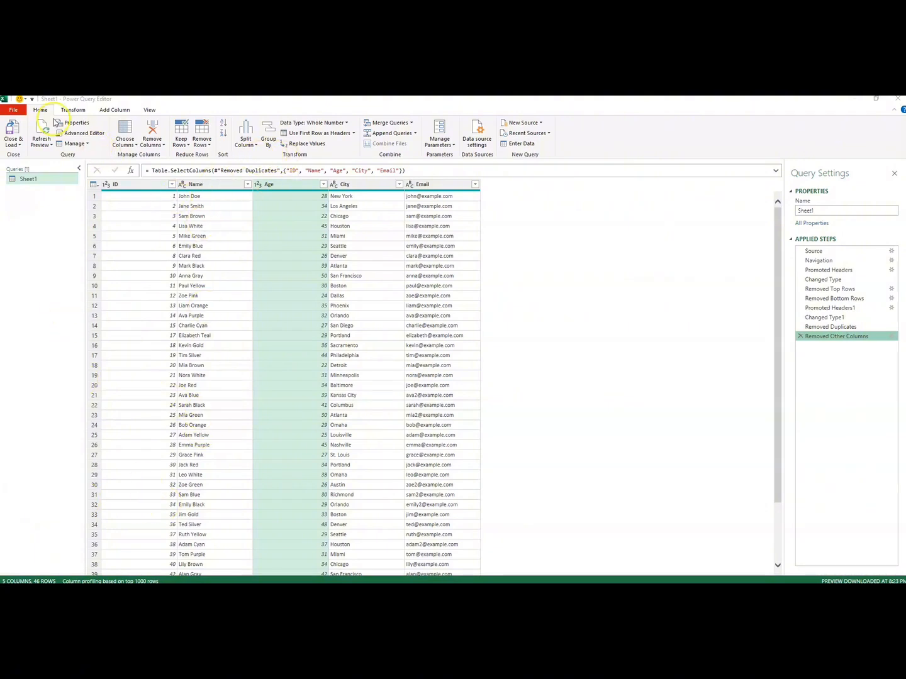
{"action": "left_click", "coordinate": [190, 148]}
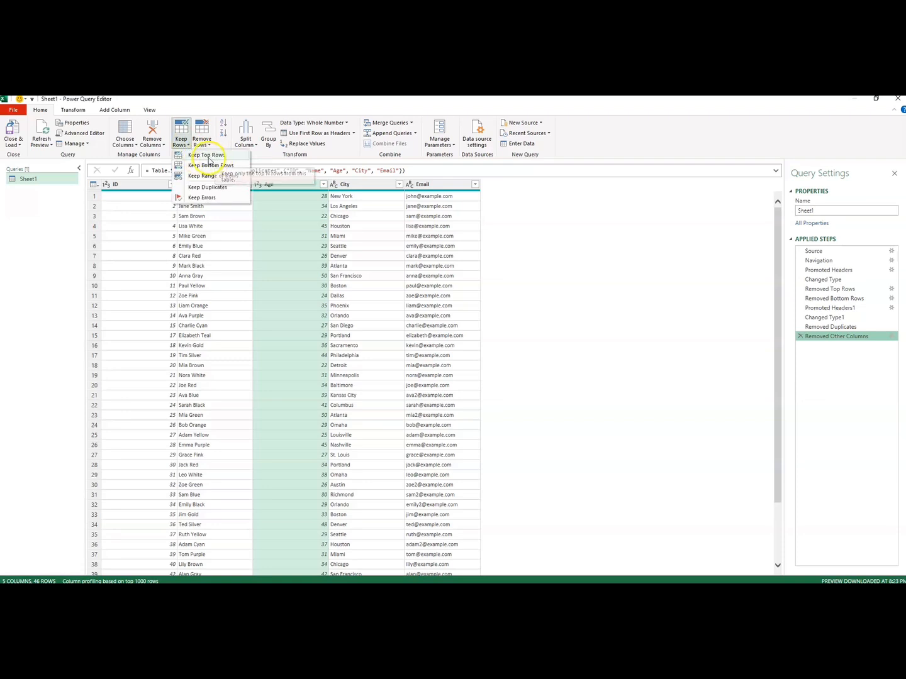
{"action": "left_click", "coordinate": [206, 157]}
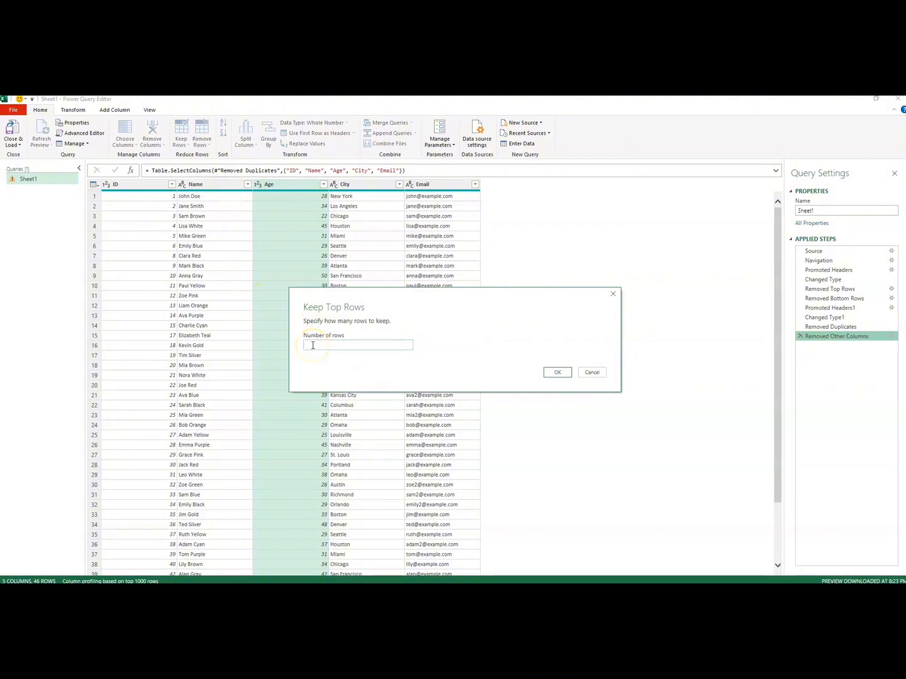
{"action": "type", "text": "20"}
{"action": "left_click", "coordinate": [557, 373]}
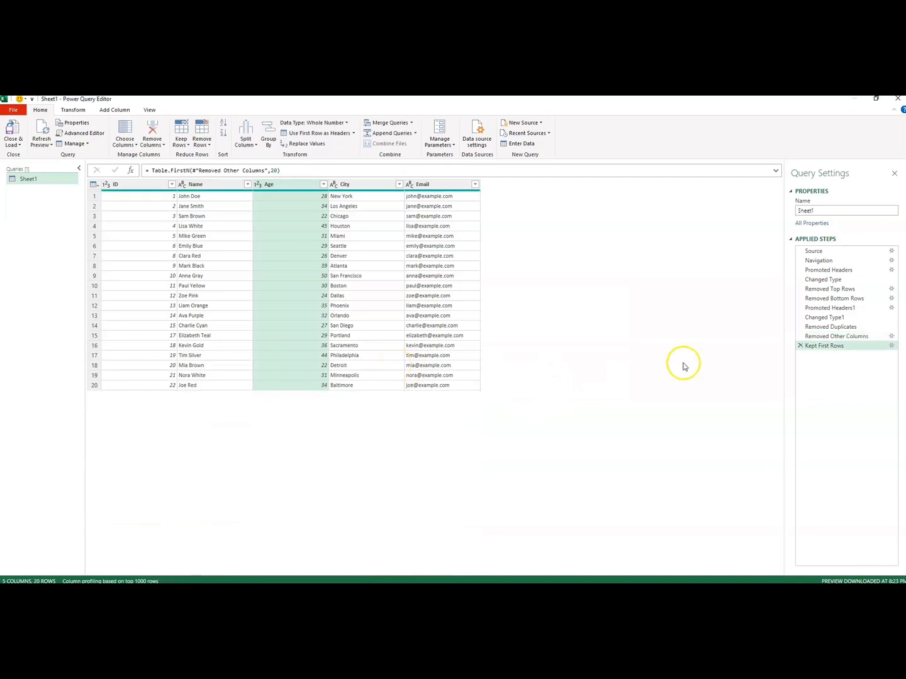
{"action": "left_click", "coordinate": [800, 346]}
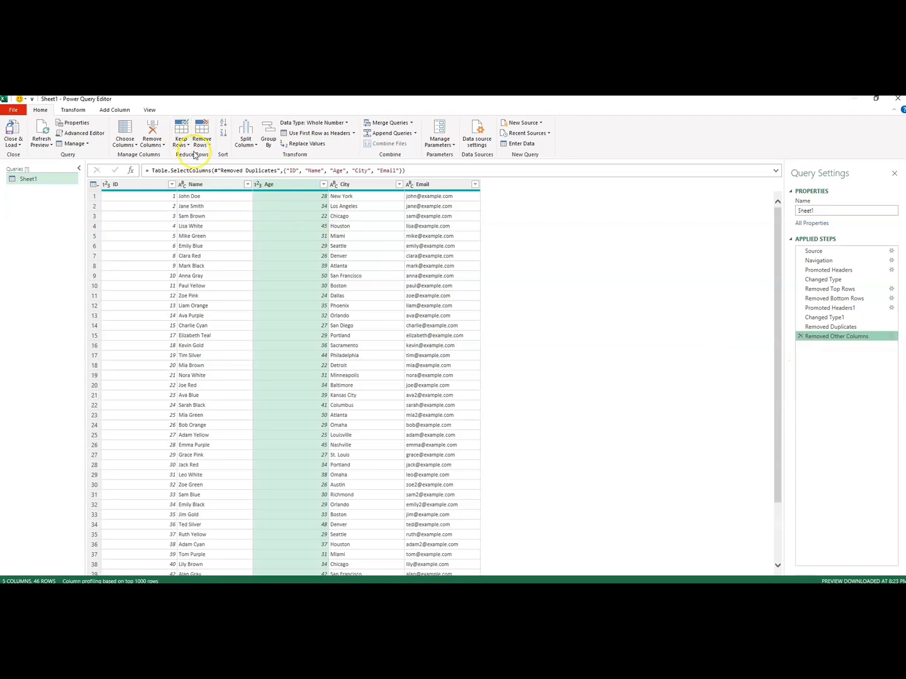
Keep a range of 10 rows of the table starting at row 5.
{"action": "left_click", "coordinate": [181, 144]}
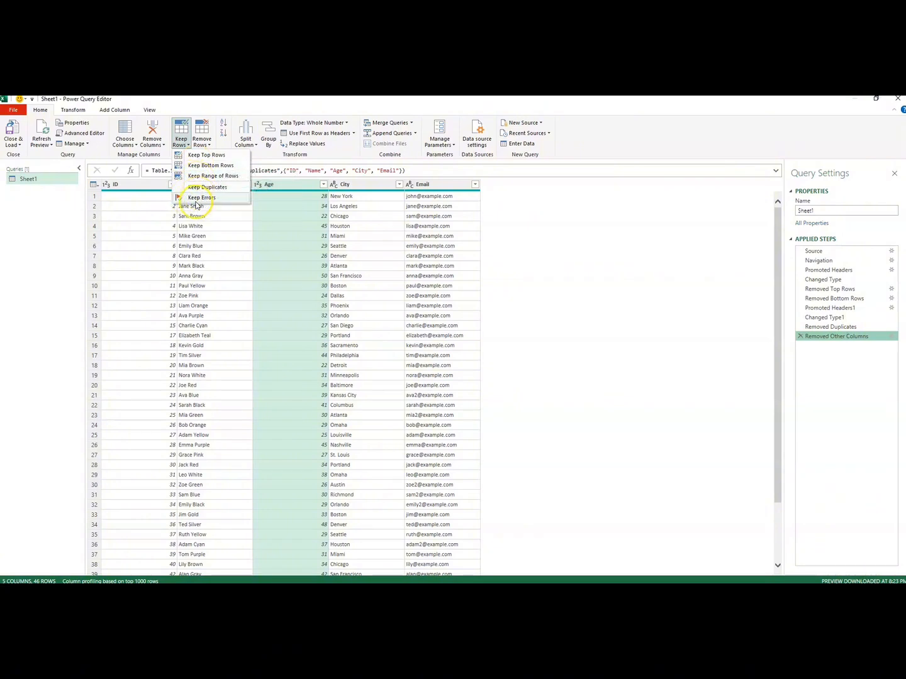
{"action": "left_click", "coordinate": [199, 179]}
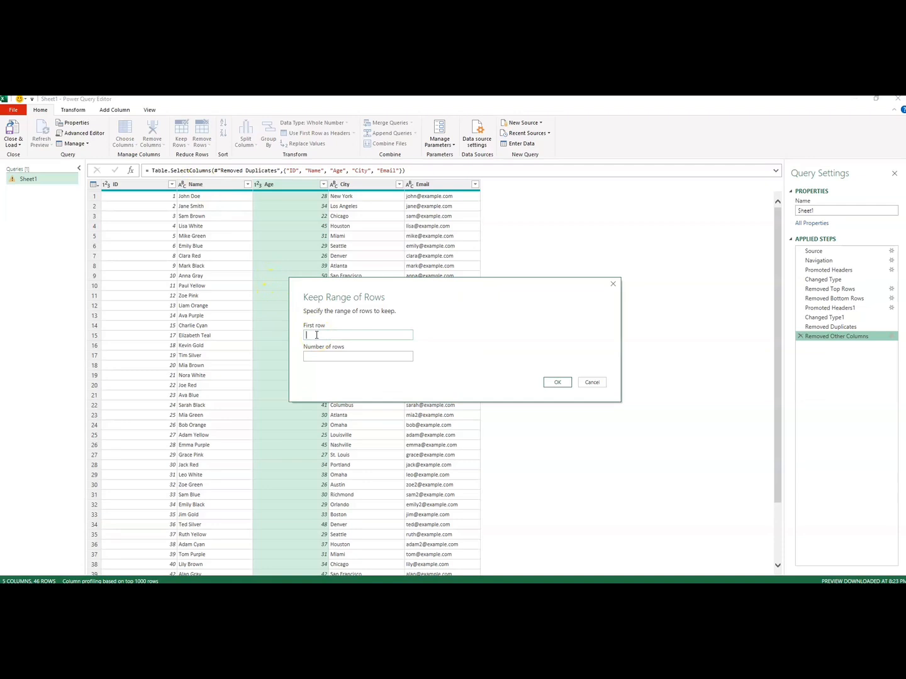
{"action": "type", "text": "5"}
{"action": "left_click", "coordinate": [318, 355]}
{"action": "type", "text": "10"}
{"action": "left_click", "coordinate": [556, 385]}
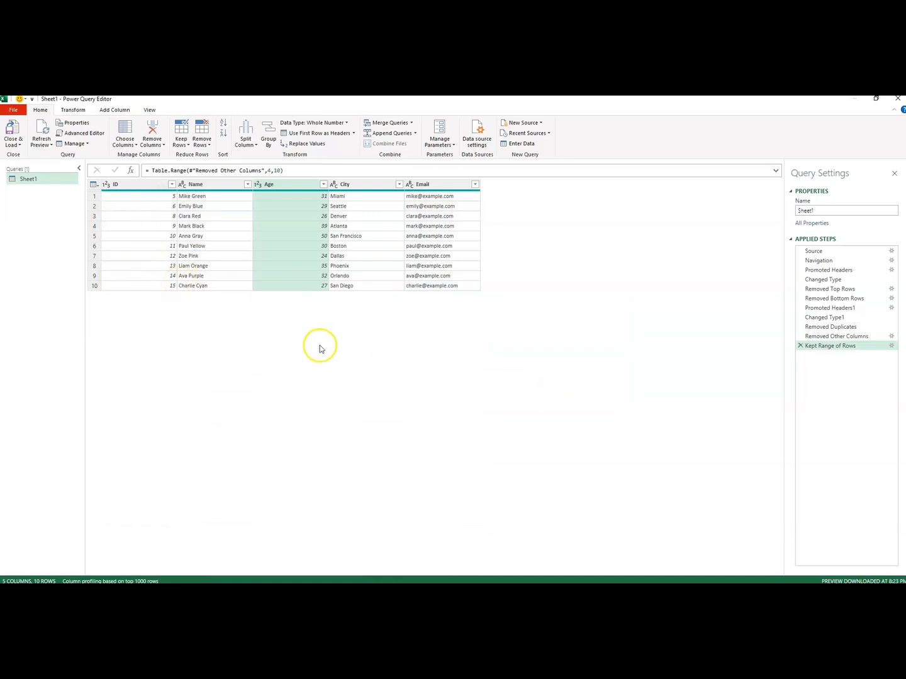
Delete the Kept Range of Rows applied step and filter the table to rows where Age is greater than 30.
{"action": "left_click", "coordinate": [800, 346]}
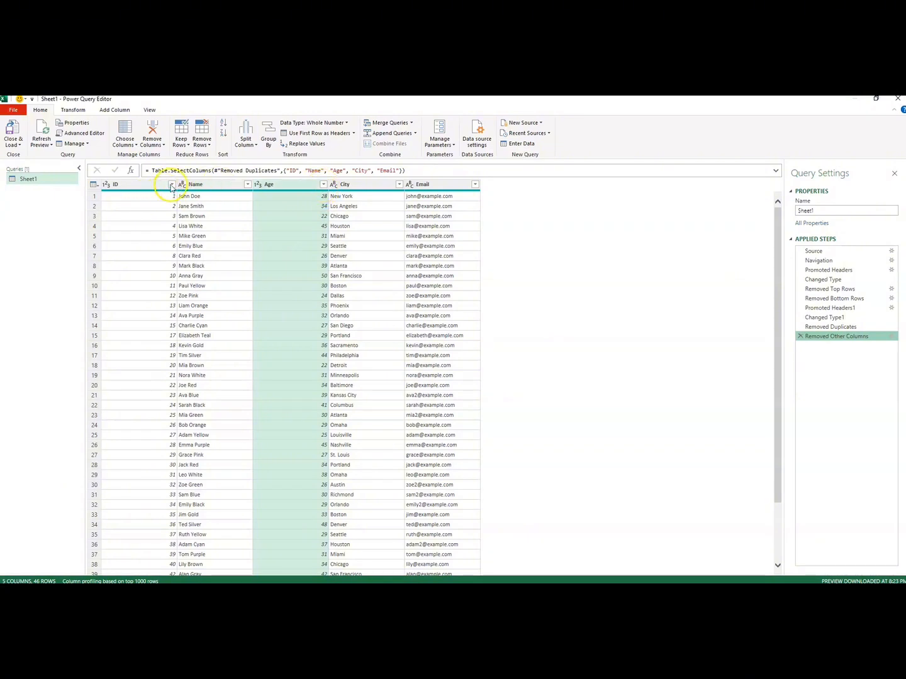
{"action": "left_click", "coordinate": [324, 184]}
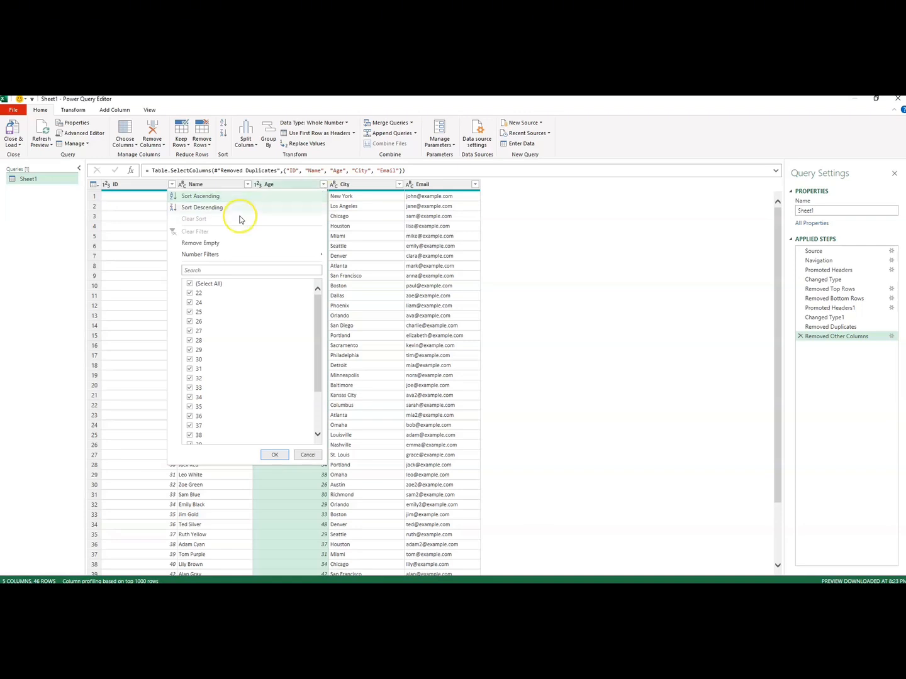
{"action": "mouse_move", "coordinate": [207, 257]}
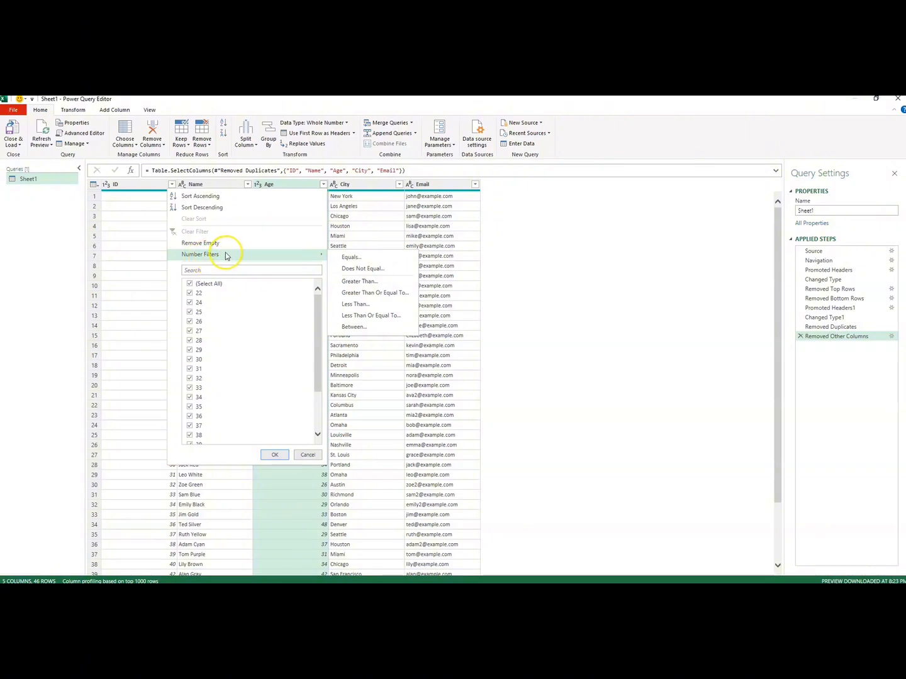
{"action": "left_click", "coordinate": [357, 282]}
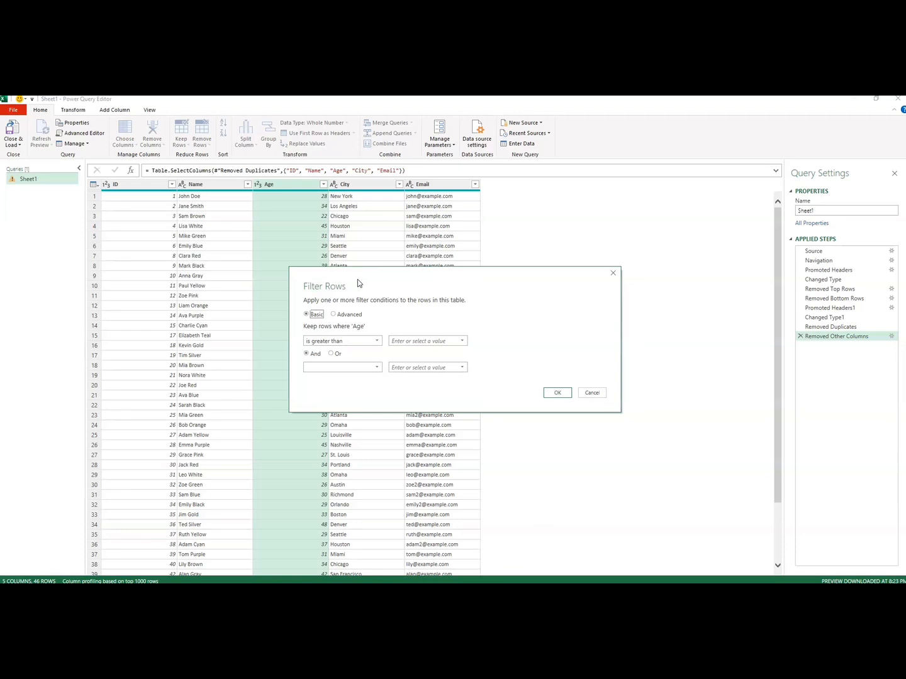
{"action": "left_click", "coordinate": [402, 342]}
{"action": "type", "text": "30"}
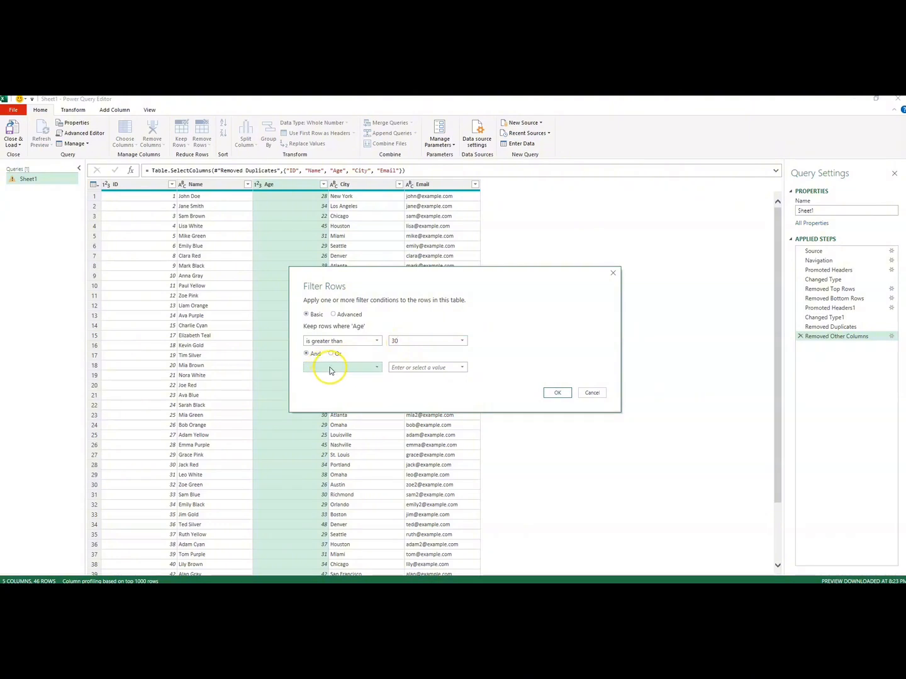
{"action": "left_click", "coordinate": [556, 393]}
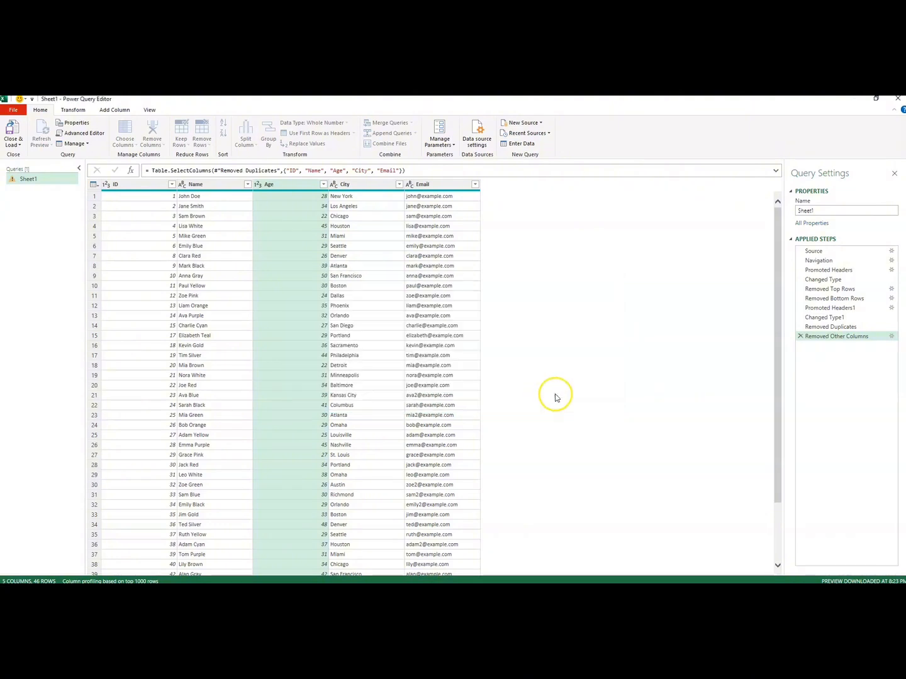